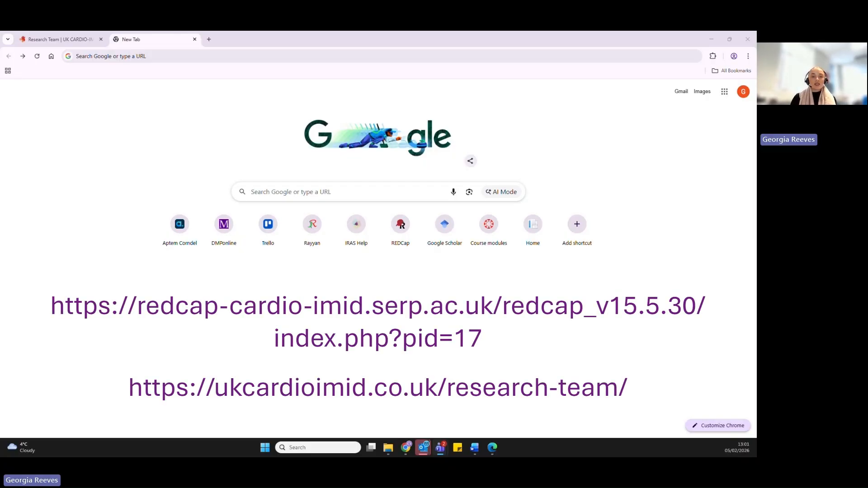
- Open the UK CARDIO-IMID REDCap login page and check the database link on the study's Research Team web page
{"action": "left_click", "coordinate": [241, 57]}
{"action": "key", "text": "ctrl+v"}
{"action": "key", "text": "Return"}
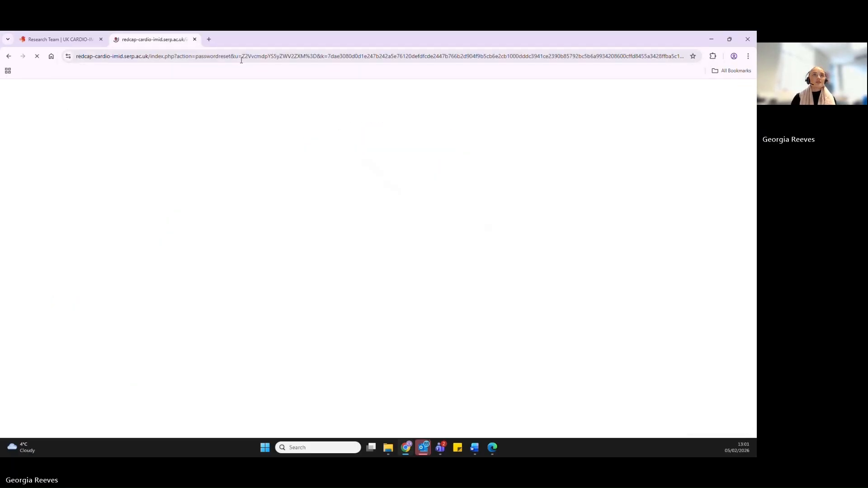
{"action": "left_click", "coordinate": [56, 41]}
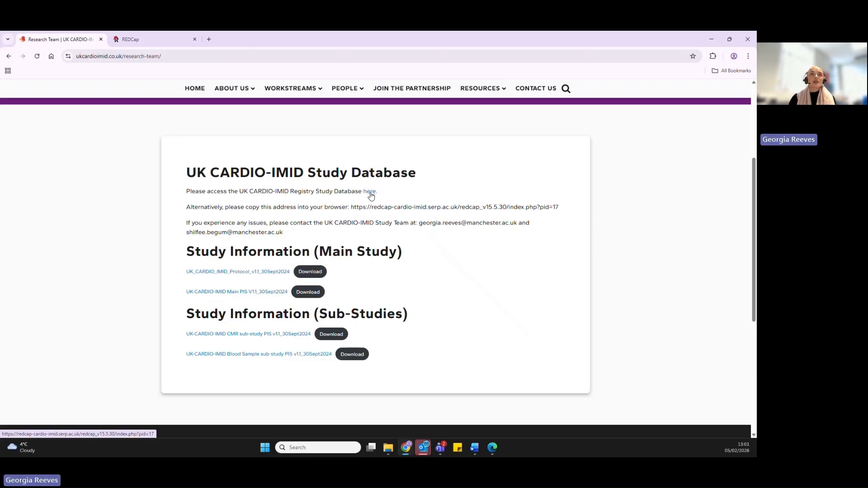
{"action": "left_click", "coordinate": [138, 40]}
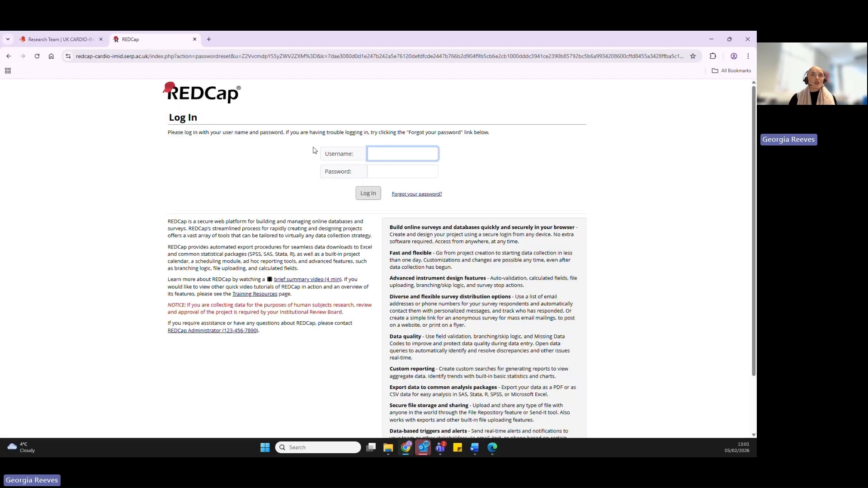
- Log in to REDCap with the account username and password
{"action": "left_click", "coordinate": [389, 153]}
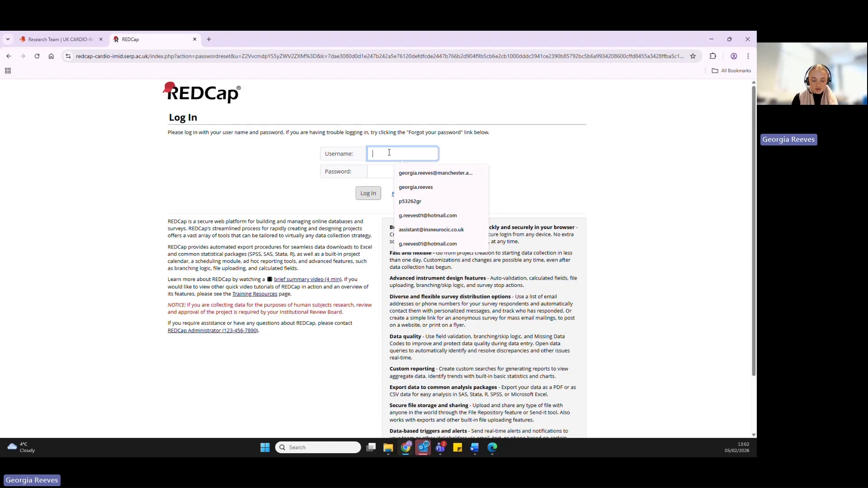
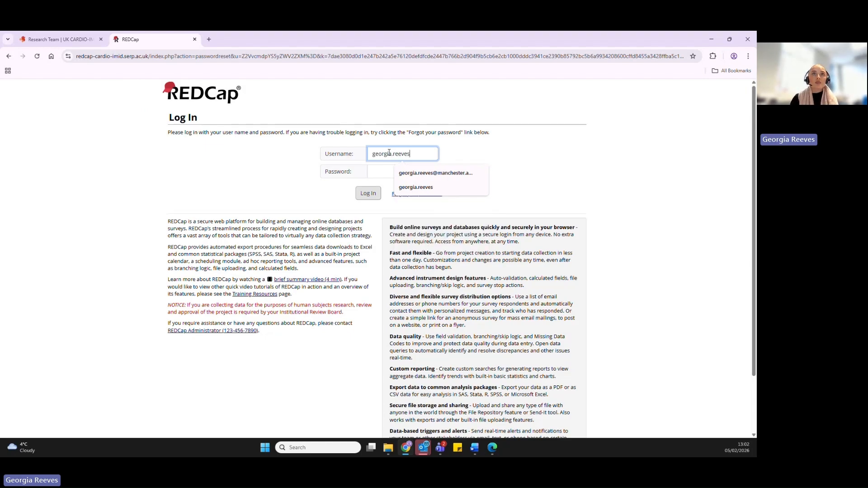
{"action": "left_click", "coordinate": [393, 172]}
{"action": "type", "text": "*"}
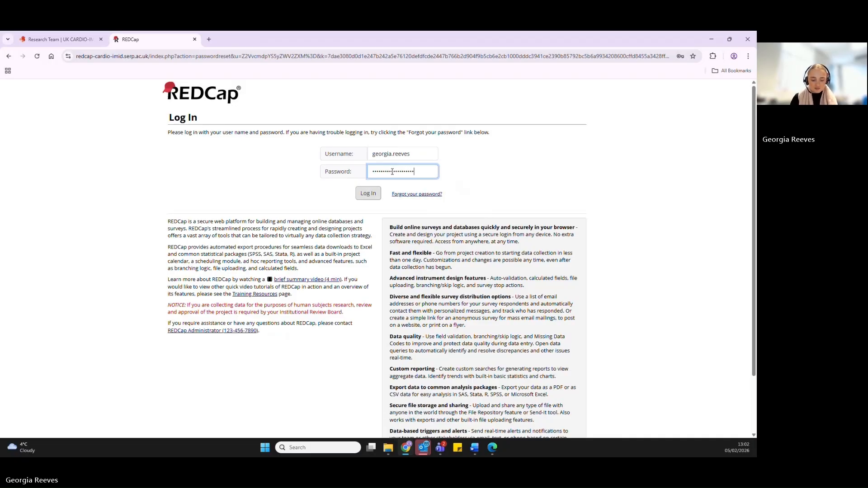
{"action": "left_click", "coordinate": [374, 195]}
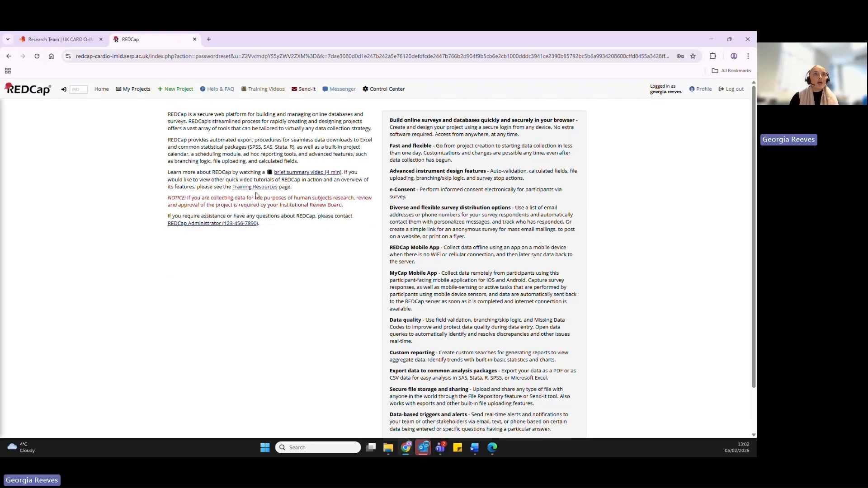
- Open the UK CARDIO IMID project from My Projects and view it as the Edinburgh site researcher
{"action": "left_click", "coordinate": [136, 89]}
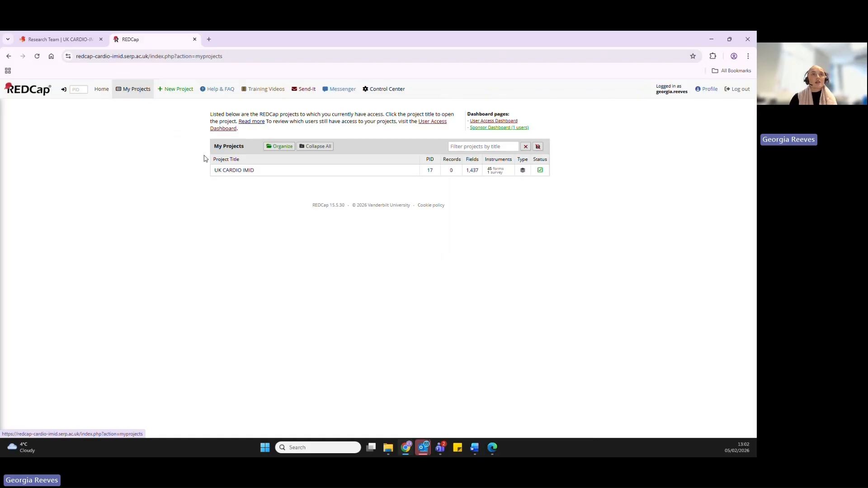
{"action": "left_click", "coordinate": [217, 171]}
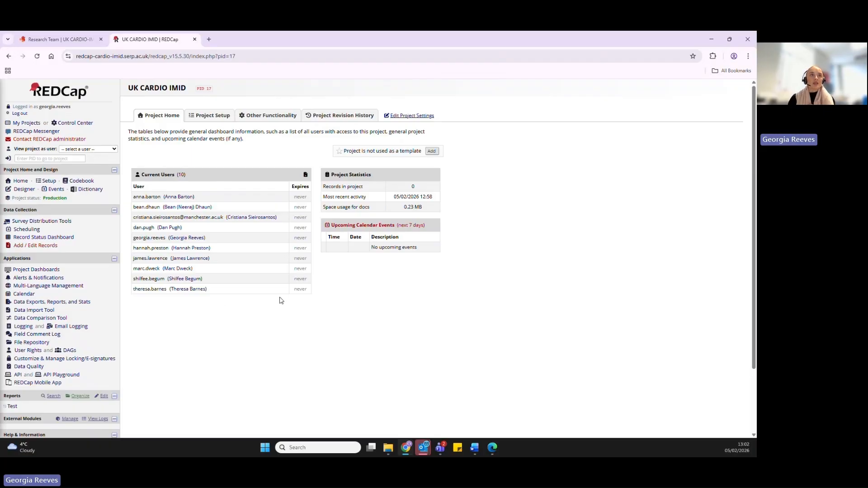
{"action": "left_click", "coordinate": [100, 150]}
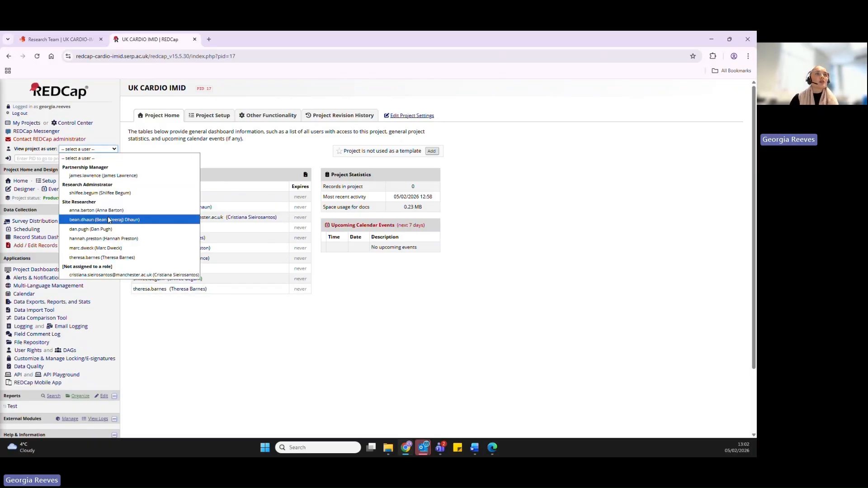
{"action": "left_click", "coordinate": [114, 249]}
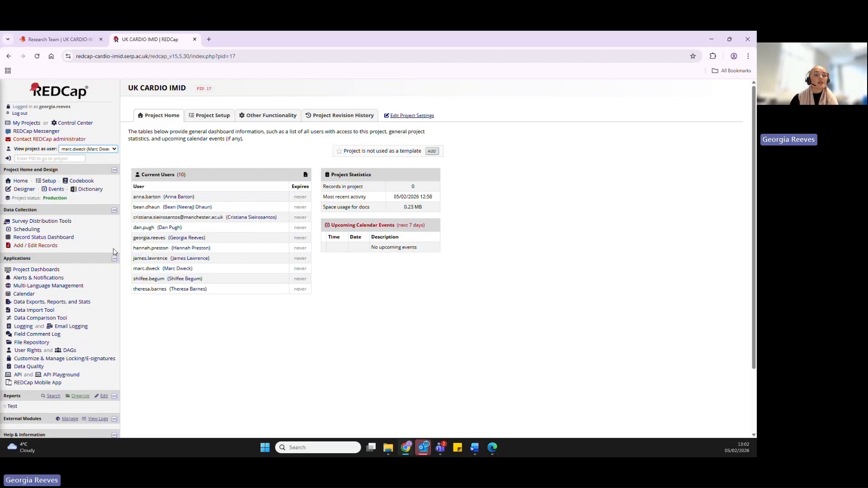
{"action": "left_click", "coordinate": [452, 285]}
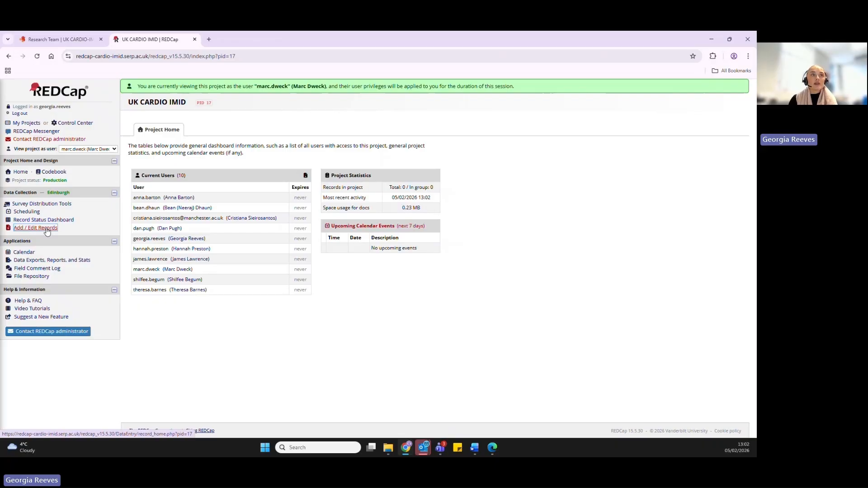
- Start a new REDCap record numbered 01001 under Add / Edit Records
{"action": "left_click", "coordinate": [49, 231]}
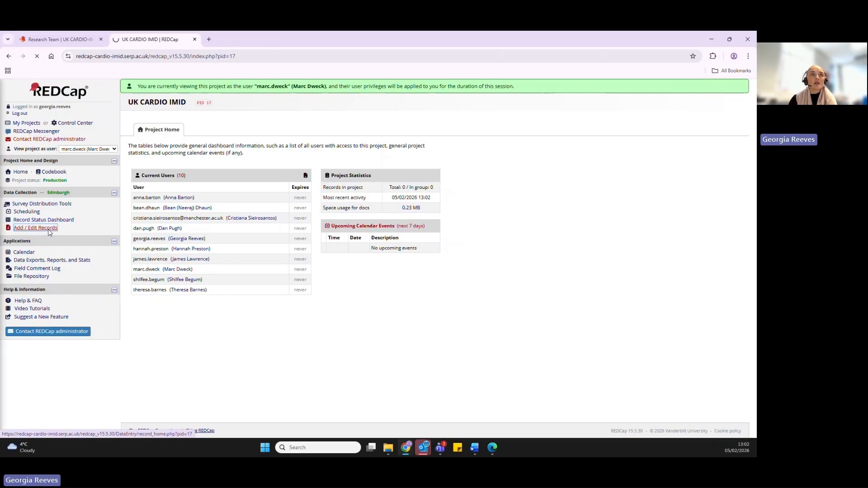
{"action": "left_click", "coordinate": [259, 200]}
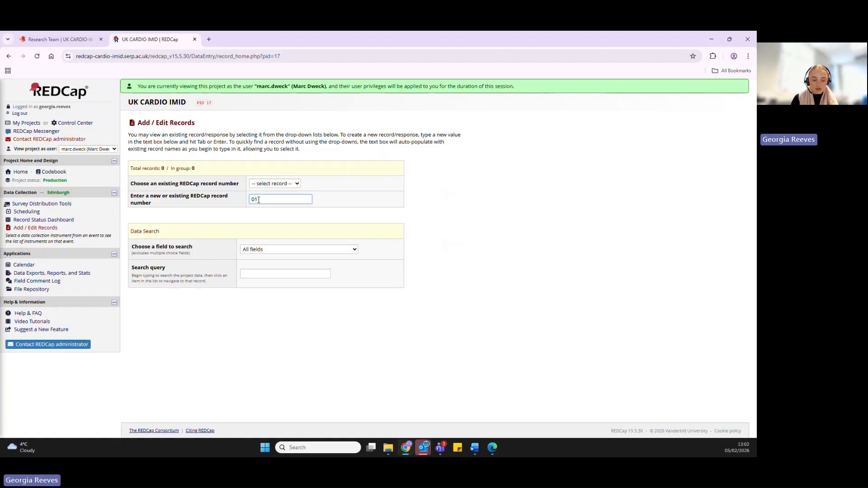
{"action": "type", "text": "001"}
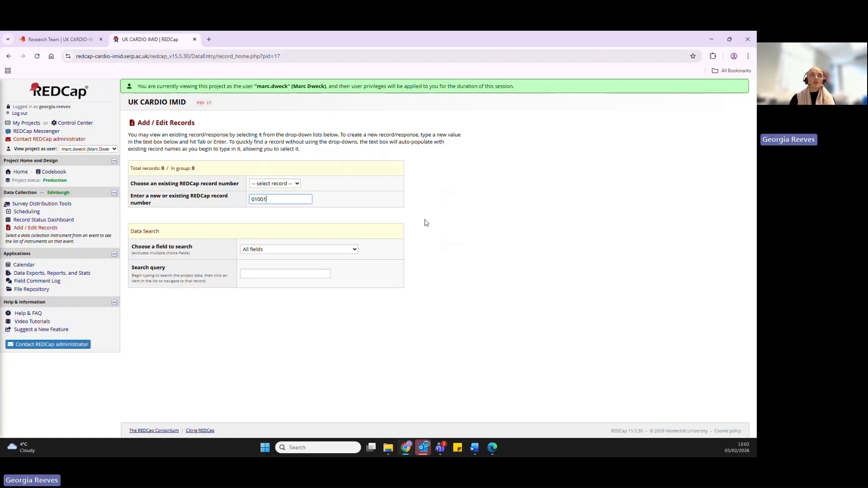
{"action": "key", "text": "Return"}
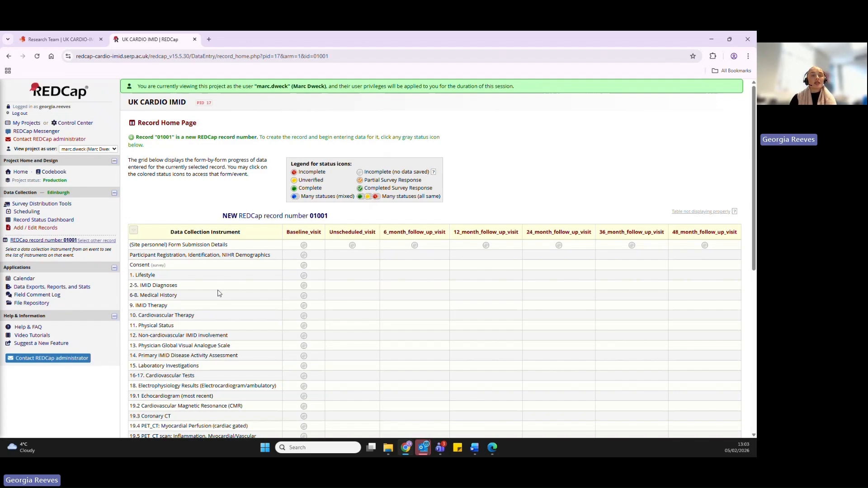
- Examine the baseline and follow-up data collection instruments listed in the new record's grid
{"action": "scroll", "coordinate": [208, 230], "scroll_direction": "down", "scroll_amount": 2}
{"action": "scroll", "coordinate": [208, 229], "scroll_direction": "down", "scroll_amount": 5}
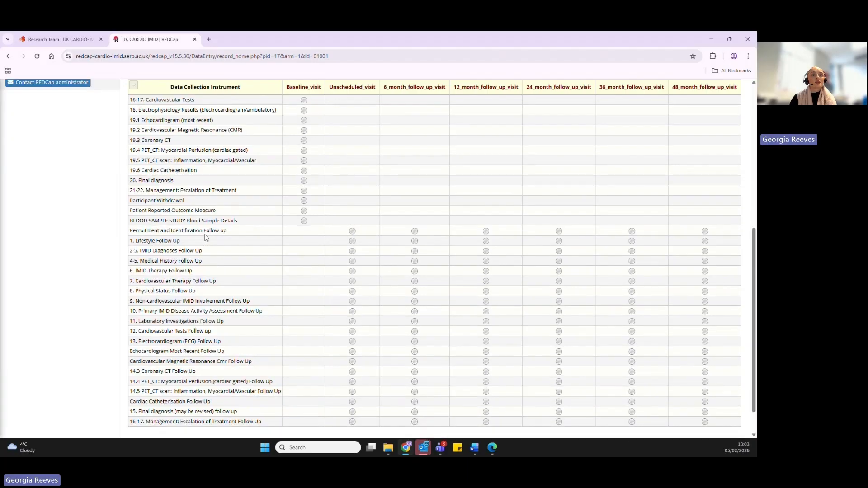
{"action": "scroll", "coordinate": [202, 264], "scroll_direction": "up", "scroll_amount": 5}
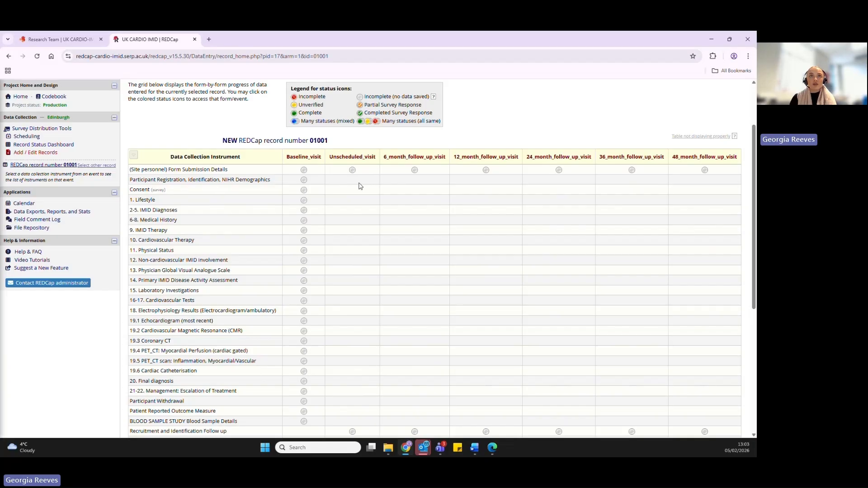
{"action": "scroll", "coordinate": [362, 189], "scroll_direction": "down", "scroll_amount": 5}
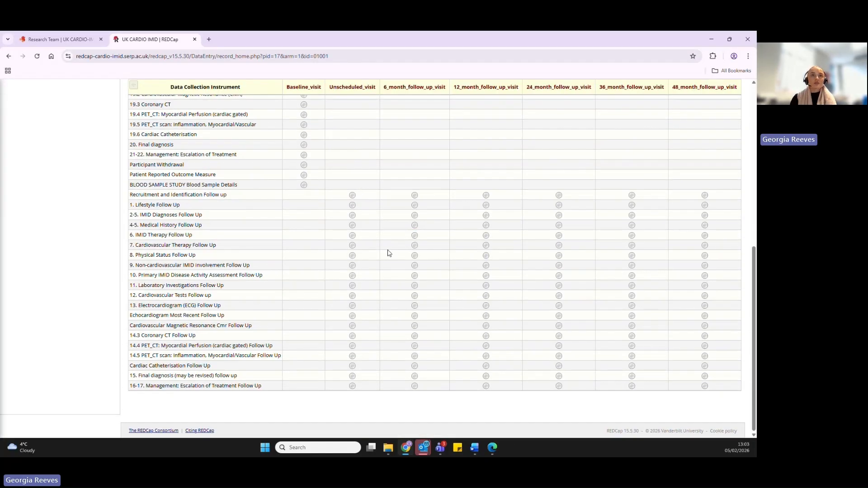
{"action": "scroll", "coordinate": [388, 253], "scroll_direction": "up", "scroll_amount": 2}
{"action": "scroll", "coordinate": [388, 254], "scroll_direction": "up", "scroll_amount": 4}
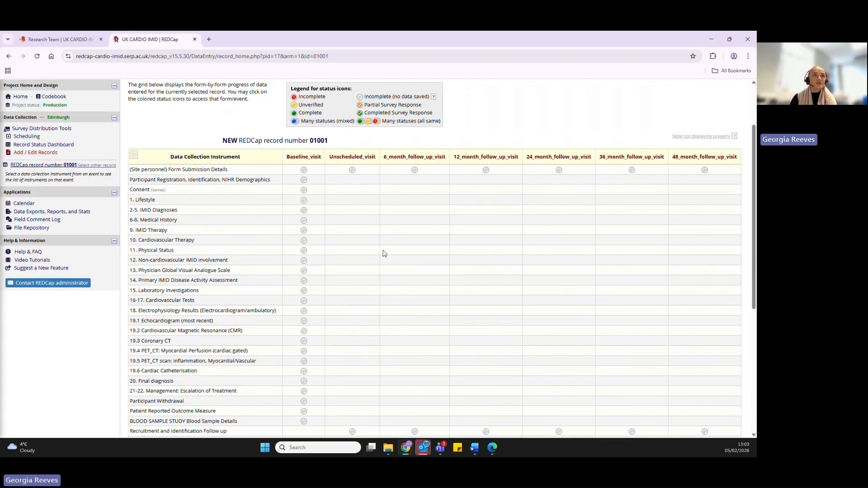
- Fill in the baseline (Site personnel) Form Submission Details with the person's name, the contact email and the completion date 05022026
{"action": "left_click", "coordinate": [304, 170]}
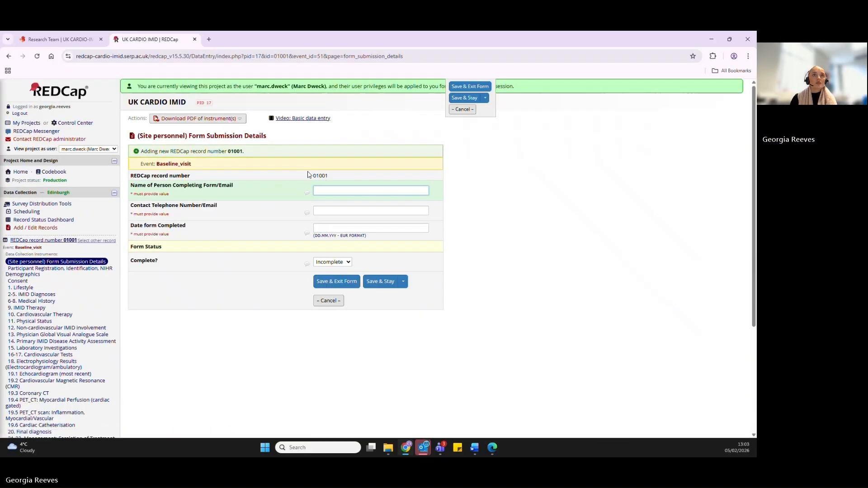
{"action": "left_click", "coordinate": [314, 187]}
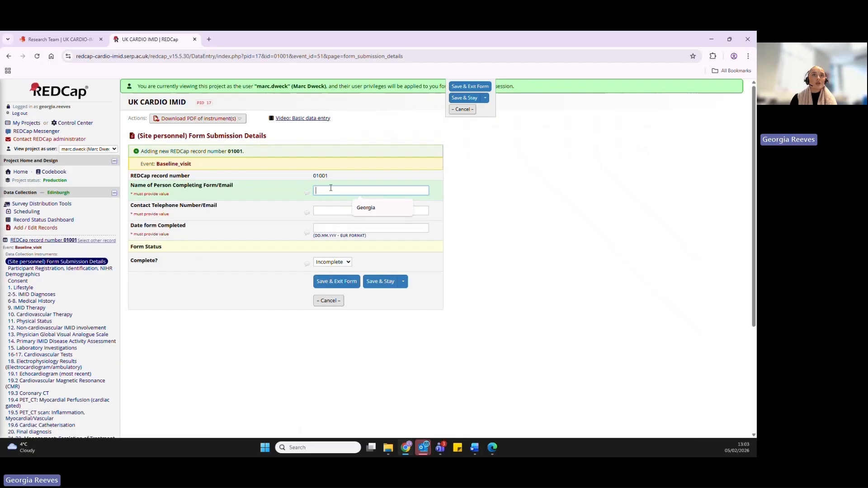
{"action": "type", "text": "Georgia"}
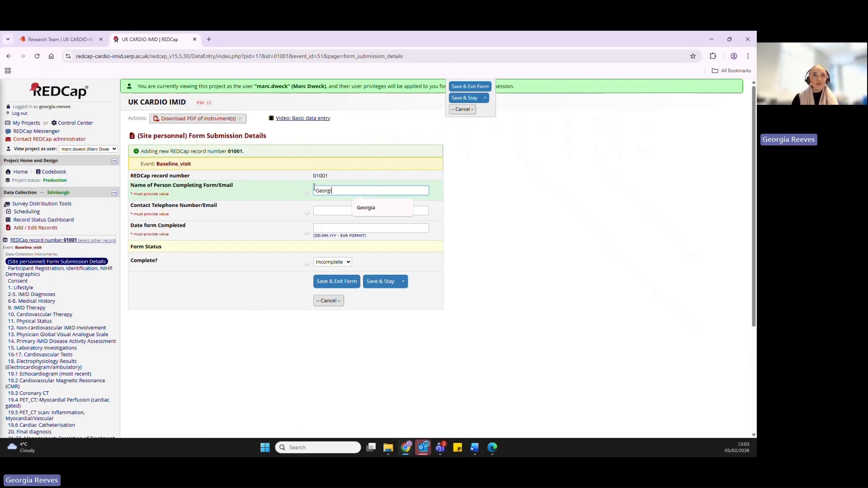
{"action": "left_click", "coordinate": [330, 209]}
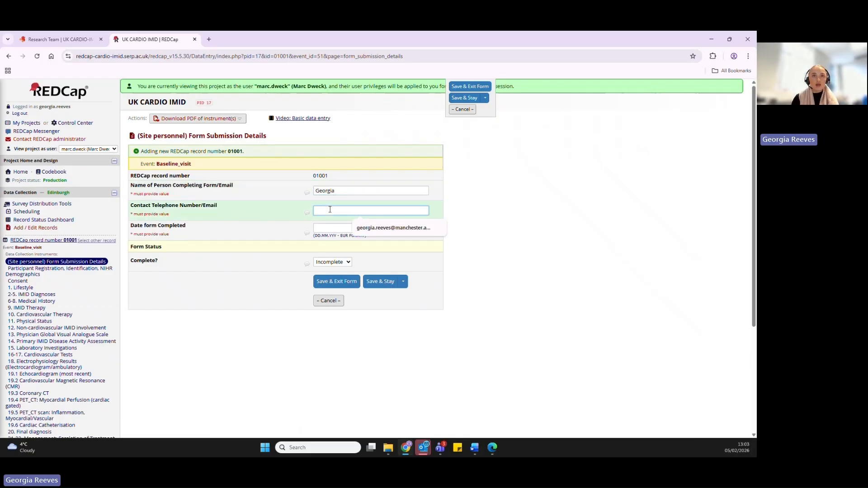
{"action": "left_click", "coordinate": [369, 228]}
{"action": "left_click", "coordinate": [358, 228]}
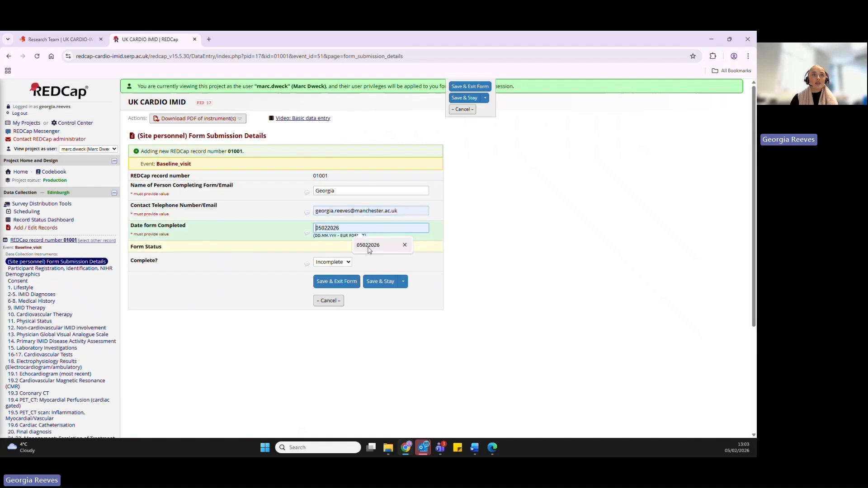
{"action": "left_click", "coordinate": [369, 247]}
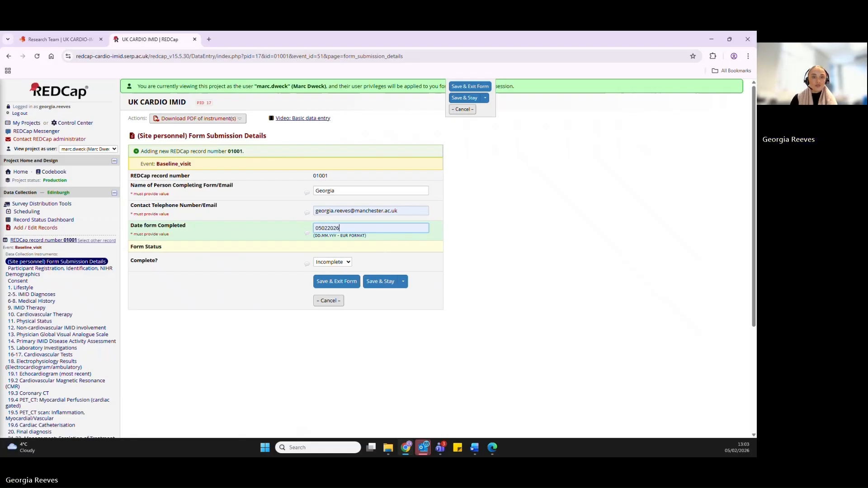
{"action": "left_click", "coordinate": [468, 270]}
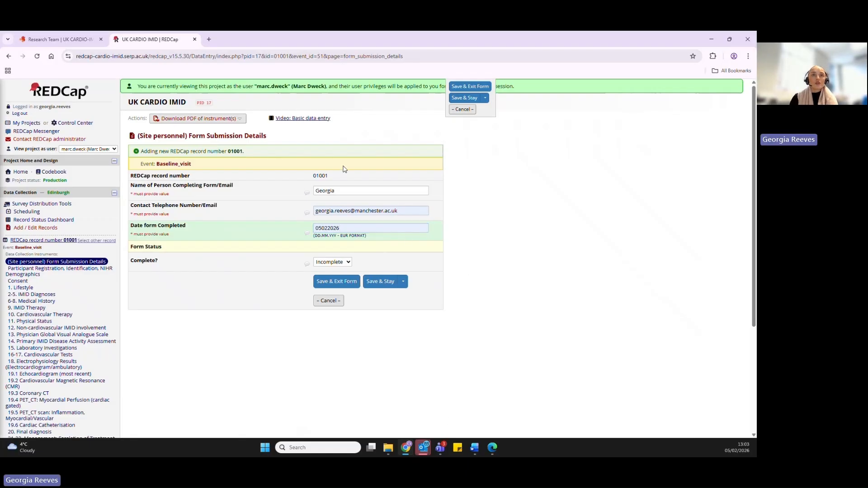
- Set the Form Submission Details status to Complete, then save and exit the form
{"action": "left_click", "coordinate": [345, 266]}
{"action": "left_click", "coordinate": [342, 296]}
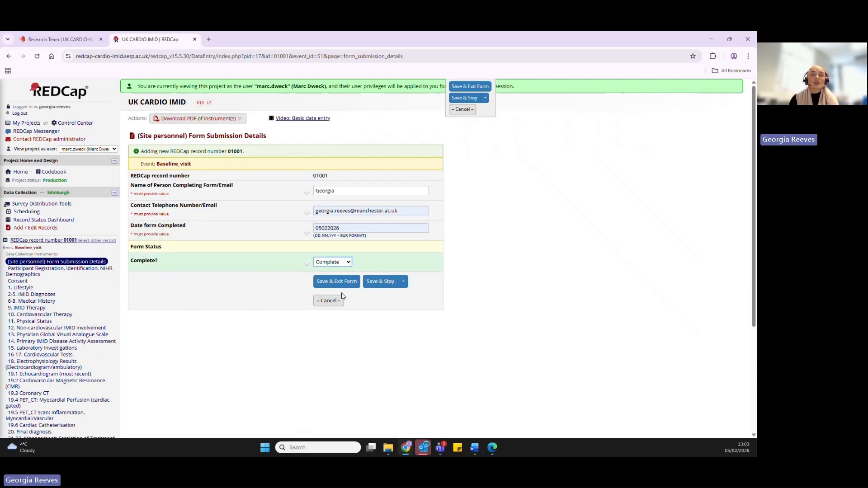
{"action": "left_click", "coordinate": [404, 282]}
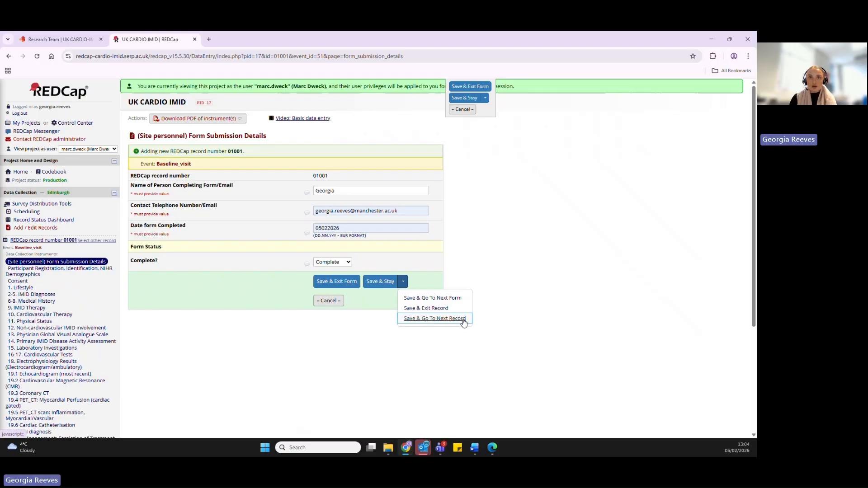
{"action": "left_click", "coordinate": [346, 283]}
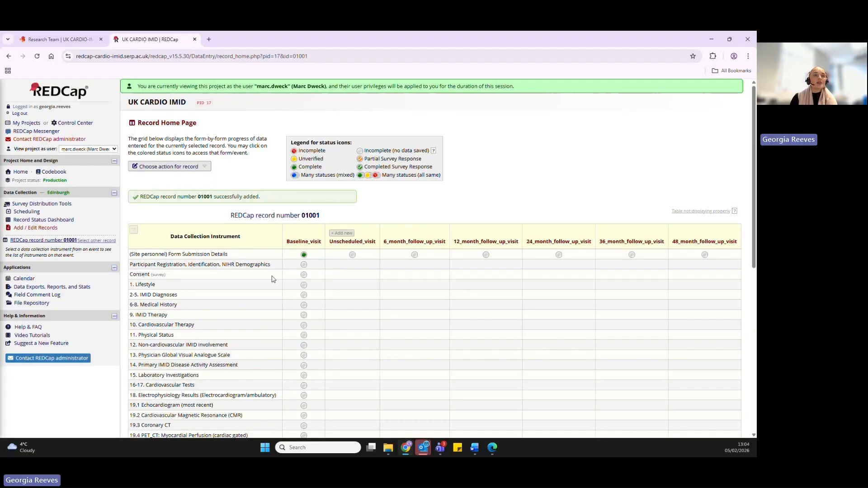
- Enter the participant's surname in the baseline Participant Registration, Identification, NIHR Demographics form, then save and exit it
{"action": "scroll", "coordinate": [273, 278], "scroll_direction": "down", "scroll_amount": 2}
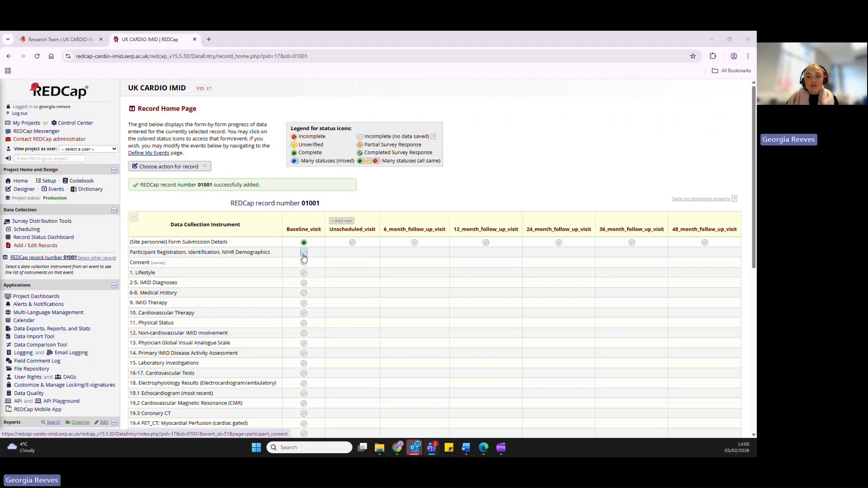
{"action": "left_click", "coordinate": [303, 257]}
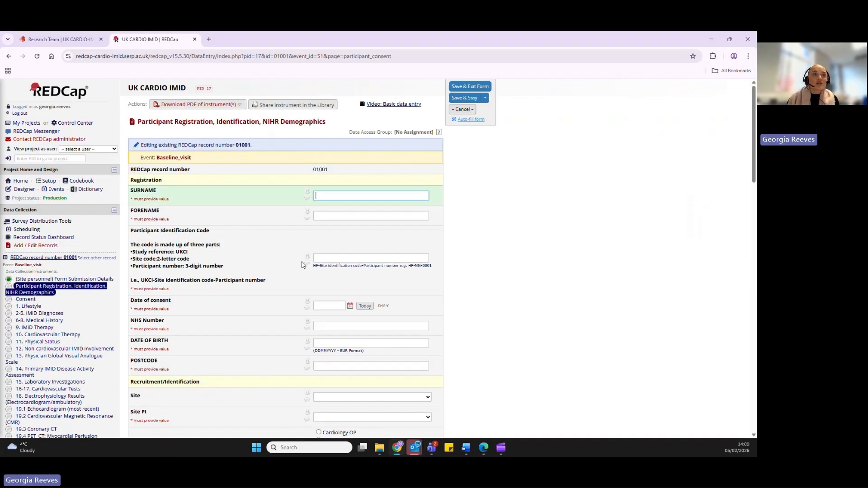
{"action": "scroll", "coordinate": [259, 302], "scroll_direction": "down", "scroll_amount": 3}
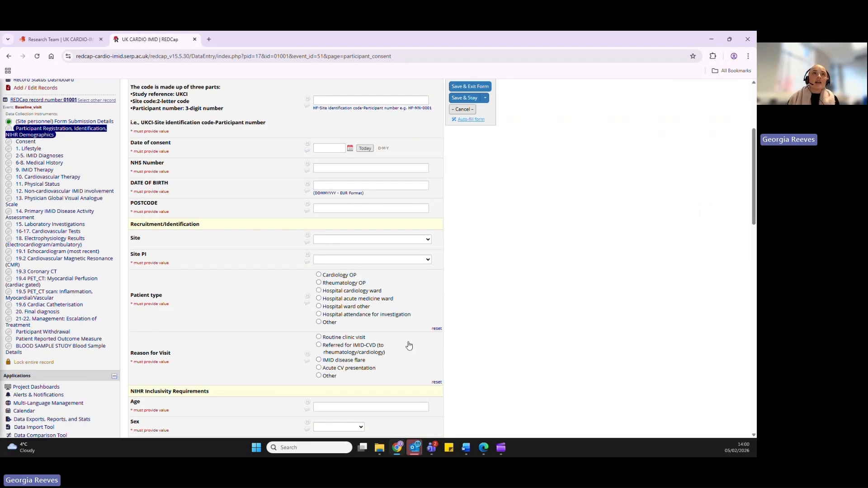
{"action": "scroll", "coordinate": [408, 345], "scroll_direction": "up", "scroll_amount": 3}
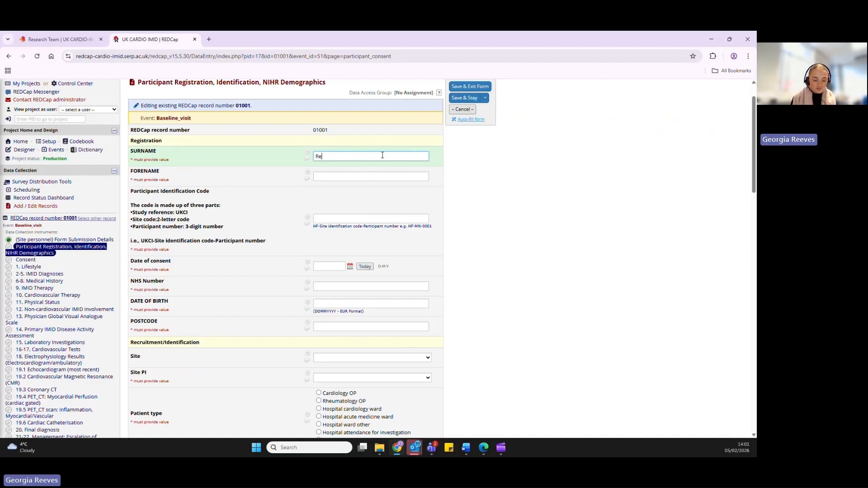
{"action": "type", "text": "eves"}
{"action": "left_click", "coordinate": [463, 161]}
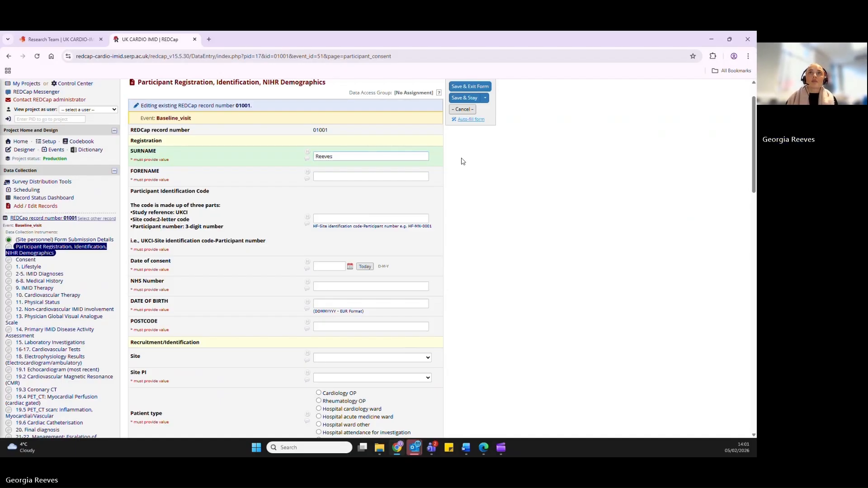
{"action": "left_click", "coordinate": [464, 87]}
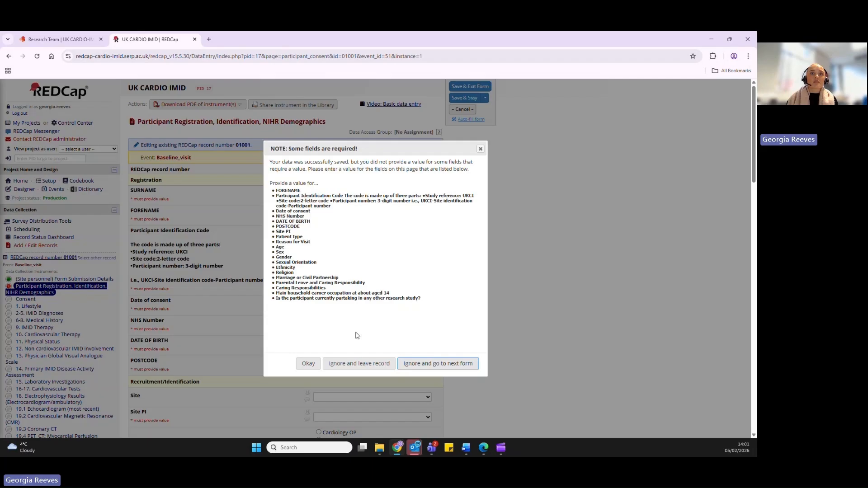
- Leave the registration form with its required fields unfilled, then lock the baseline (Site personnel) Form Submission Details form and save and exit it
{"action": "left_click", "coordinate": [359, 365]}
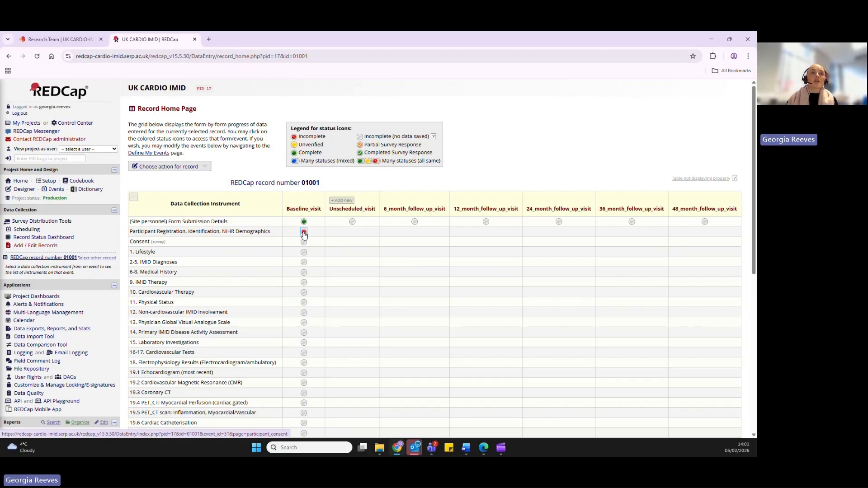
{"action": "left_click", "coordinate": [304, 222]}
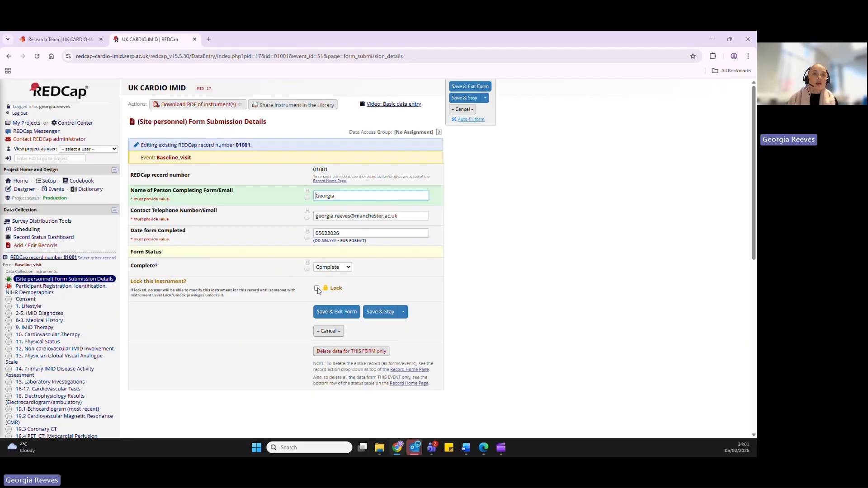
{"action": "left_click", "coordinate": [317, 289]}
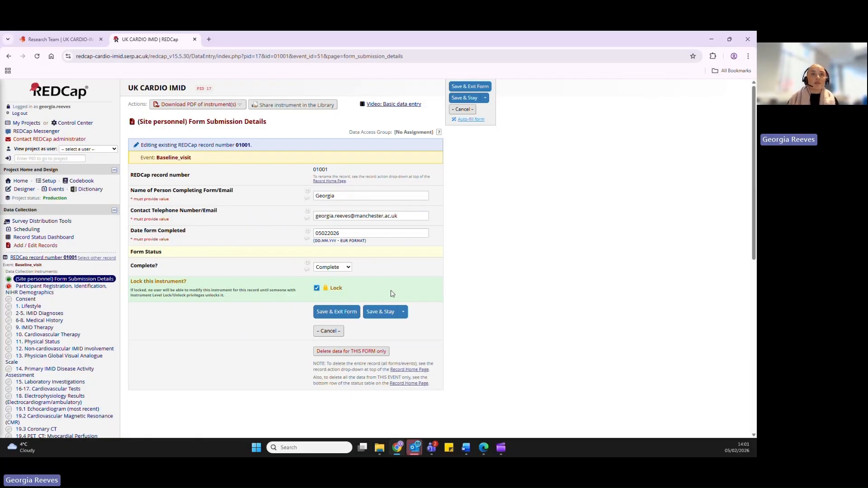
{"action": "left_click", "coordinate": [329, 319]}
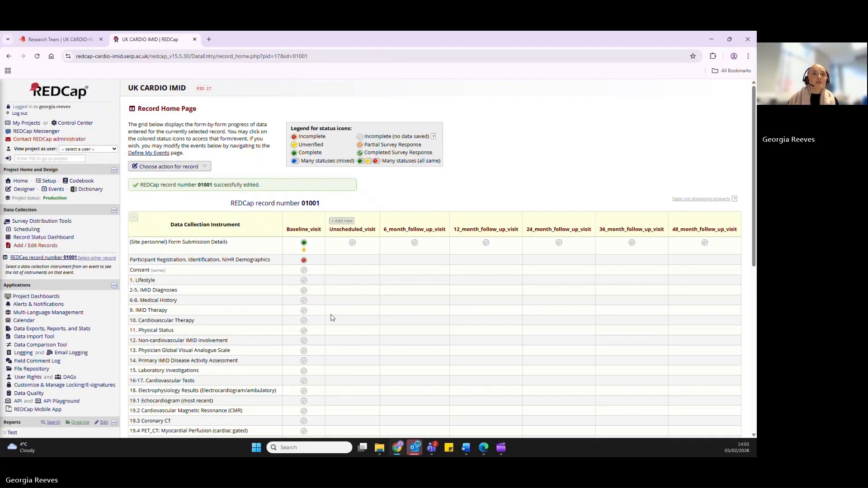
- In the baseline 2-5. IMID Diagnoses form, select Established IMID Diagnosis, primary diagnosis Systemic Autoimmune Disease (SysAD) and subset ANCA Associated Vasculitis
{"action": "scroll", "coordinate": [311, 251], "scroll_direction": "down", "scroll_amount": 1}
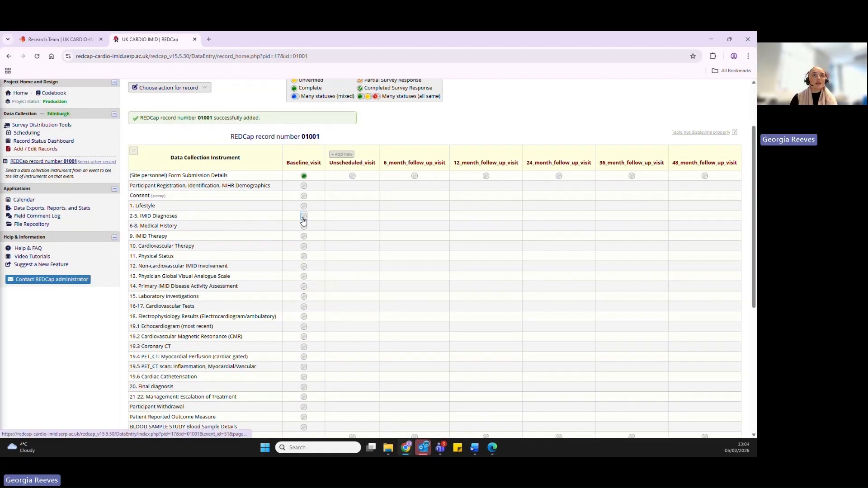
{"action": "left_click", "coordinate": [303, 219]}
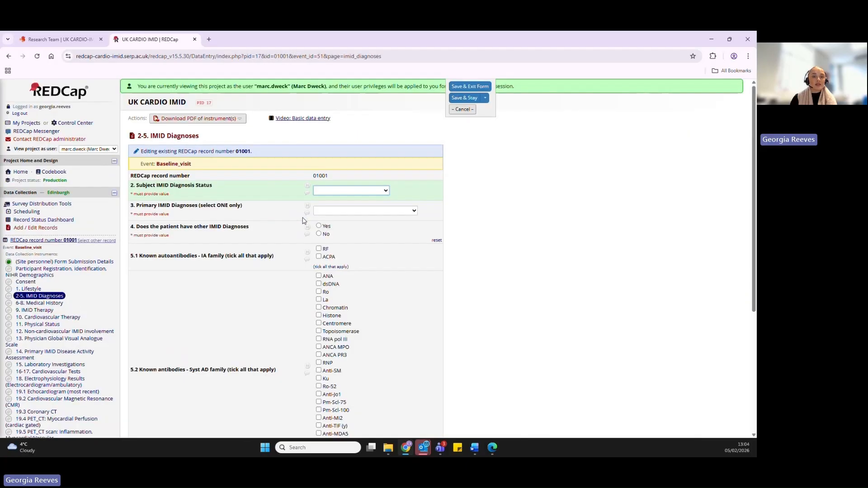
{"action": "scroll", "coordinate": [425, 249], "scroll_direction": "down", "scroll_amount": 1}
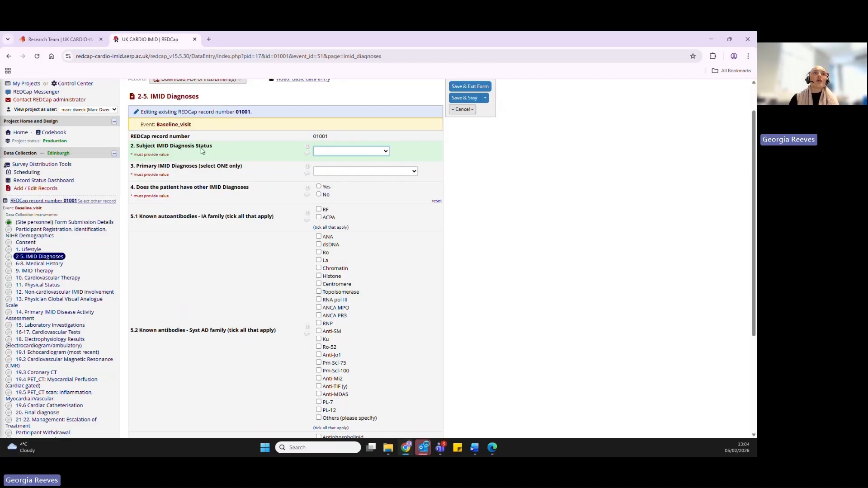
{"action": "left_click", "coordinate": [334, 154]}
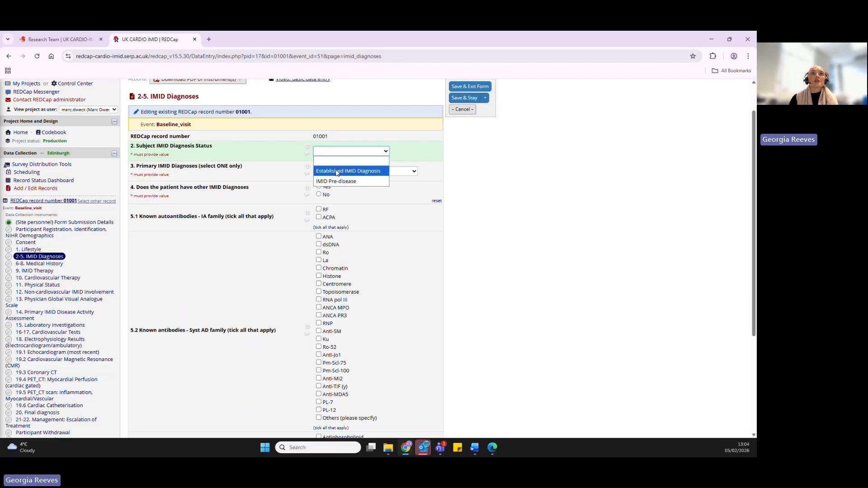
{"action": "left_click", "coordinate": [337, 172]}
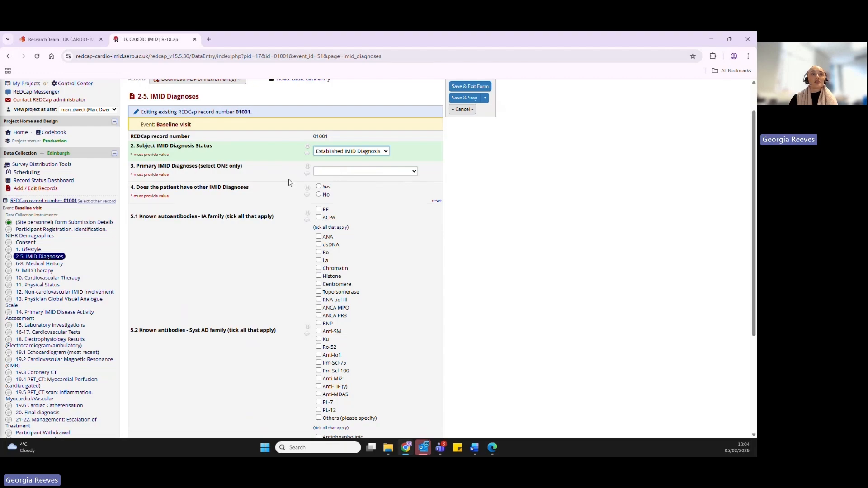
{"action": "left_click", "coordinate": [329, 174]}
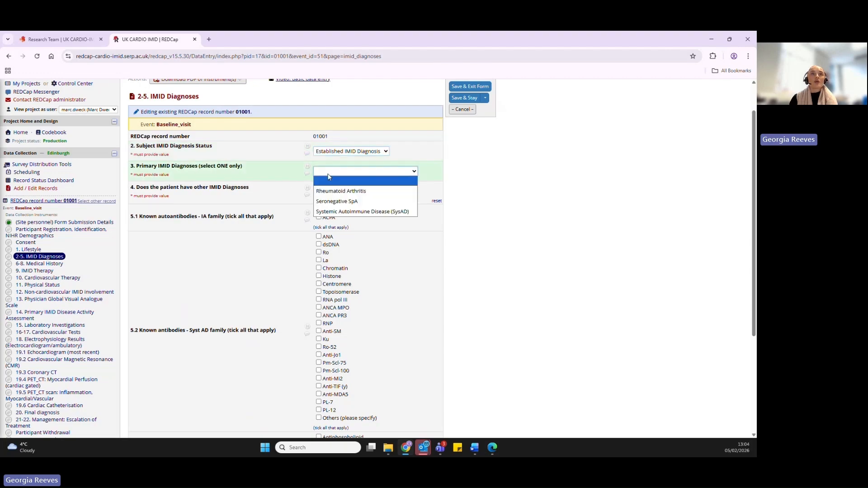
{"action": "left_click", "coordinate": [337, 214]}
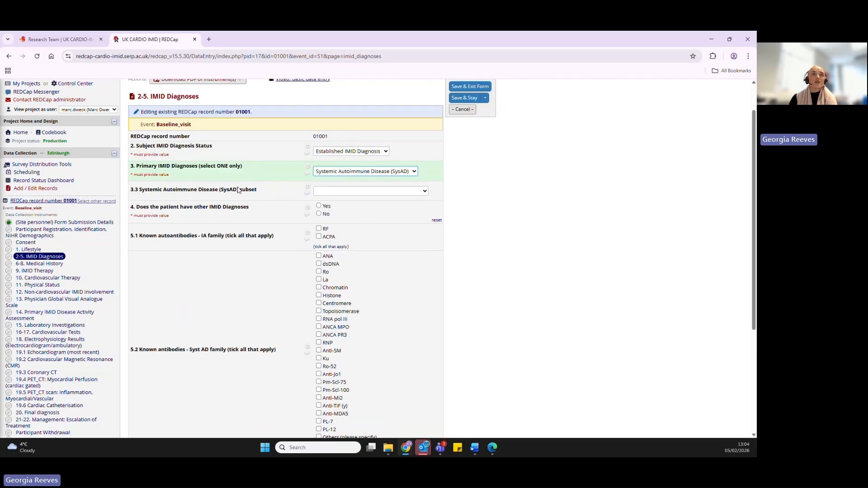
{"action": "left_click", "coordinate": [323, 192]}
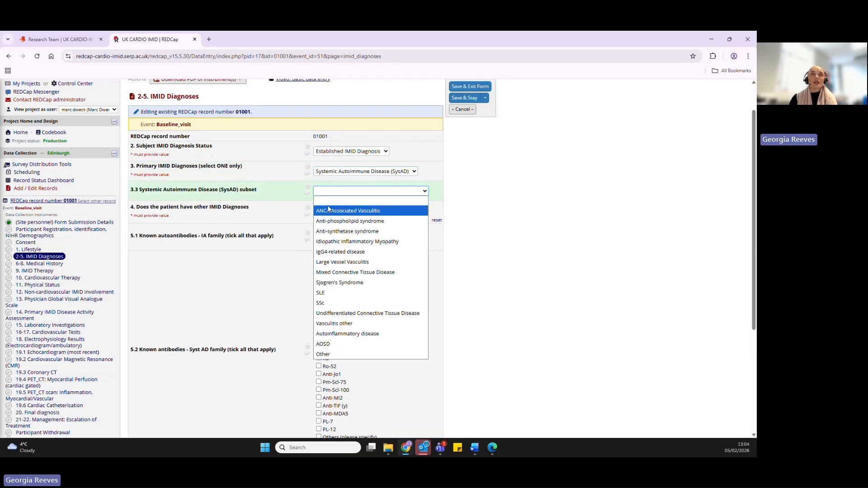
{"action": "left_click", "coordinate": [329, 210]}
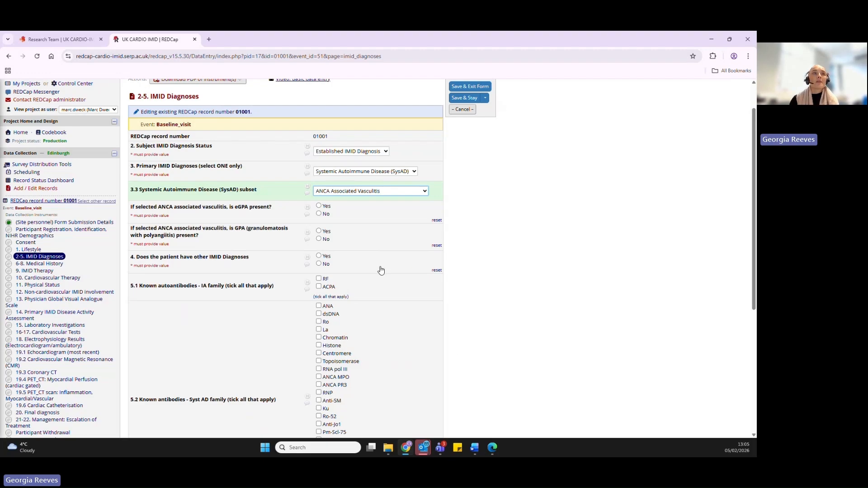
- Try to save and exit the 2-5. IMID Diagnoses form with the remaining required questions unanswered
{"action": "scroll", "coordinate": [384, 270], "scroll_direction": "down", "scroll_amount": 1}
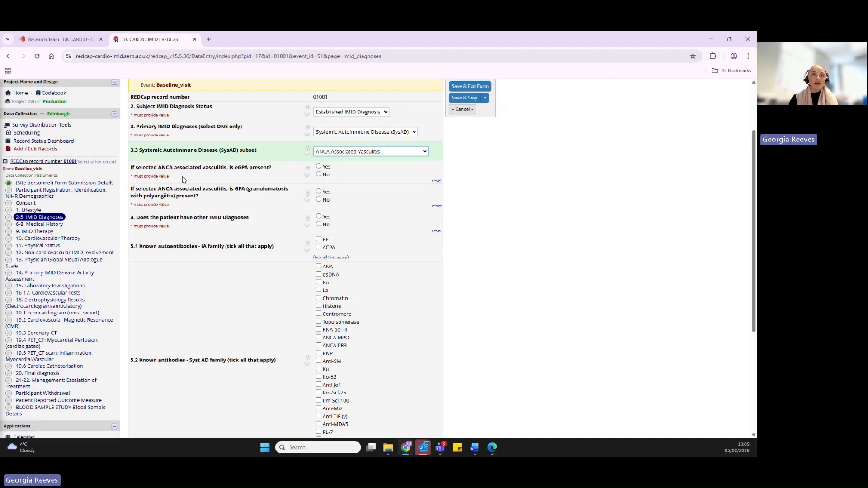
{"action": "scroll", "coordinate": [490, 206], "scroll_direction": "down", "scroll_amount": 1}
{"action": "scroll", "coordinate": [489, 205], "scroll_direction": "down", "scroll_amount": 4}
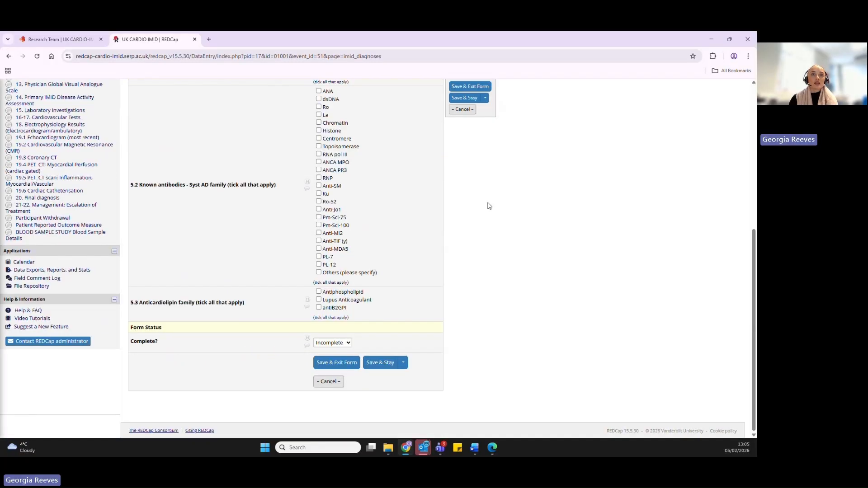
{"action": "left_click", "coordinate": [341, 363]}
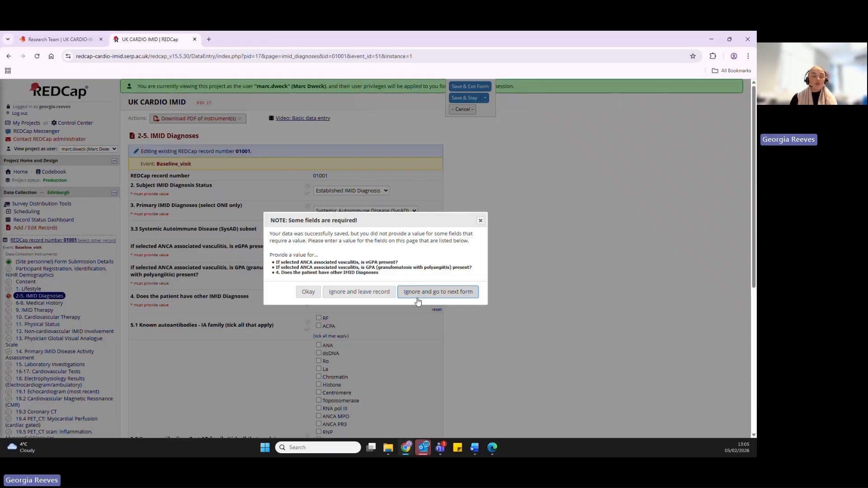
- Return to the IMID Diagnoses form and answer No for eGPA present, GPA present and other IMID diagnoses
{"action": "left_click", "coordinate": [309, 291]}
{"action": "left_click", "coordinate": [318, 254]}
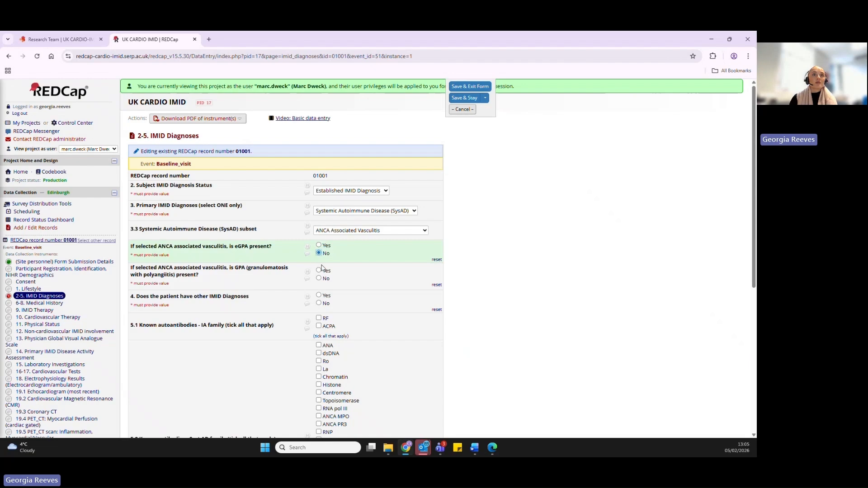
{"action": "left_click", "coordinate": [319, 279]}
{"action": "left_click", "coordinate": [319, 304]}
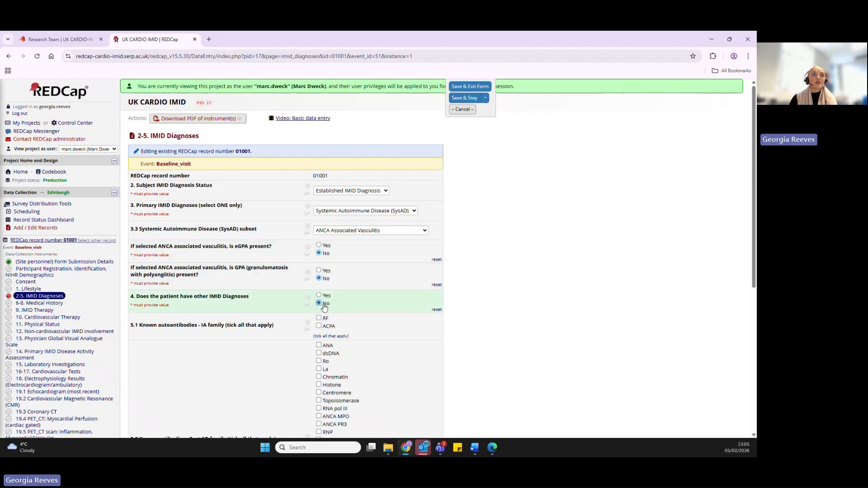
- Set the 2-5. IMID Diagnoses form status to Complete, then save and exit the form
{"action": "scroll", "coordinate": [326, 305], "scroll_direction": "down", "scroll_amount": 2}
{"action": "scroll", "coordinate": [333, 308], "scroll_direction": "down", "scroll_amount": 3}
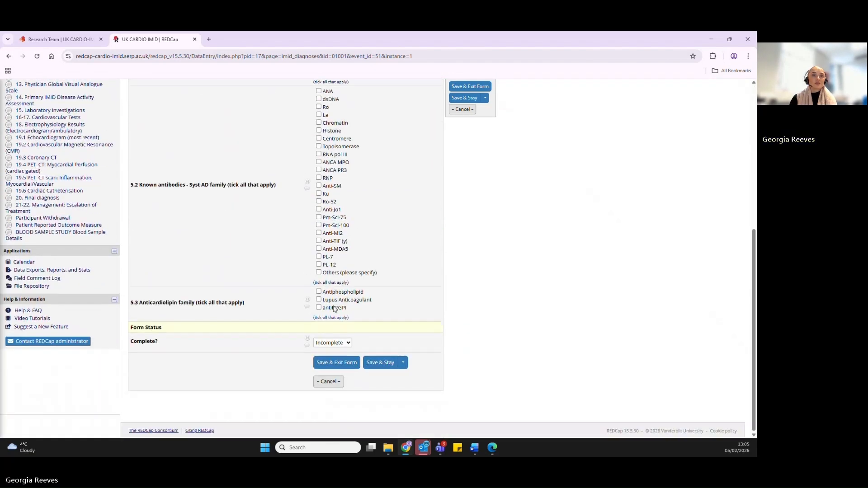
{"action": "left_click", "coordinate": [336, 344]}
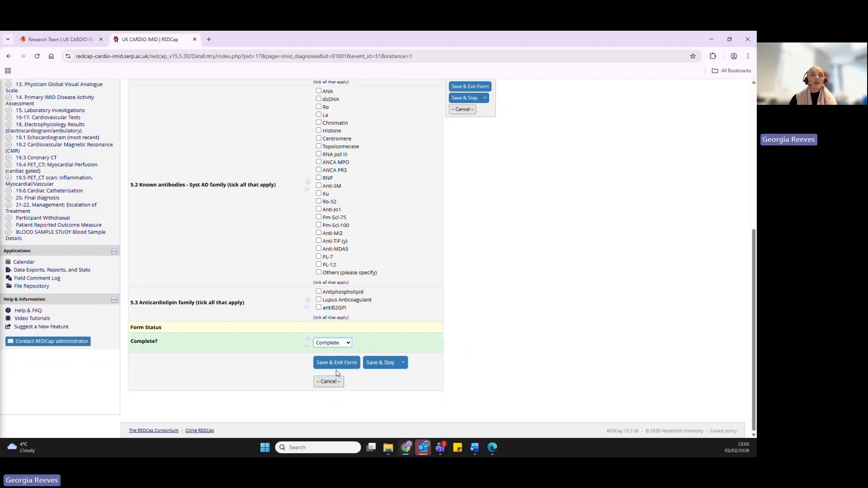
{"action": "left_click", "coordinate": [337, 365]}
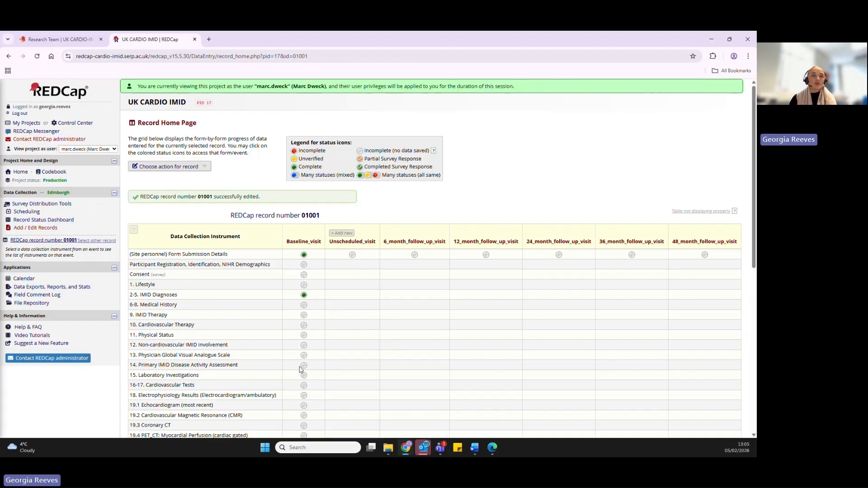
- Enter an Hb Result of 1000 g/L in the baseline 15. Laboratory Investigations form, then save and exit it
{"action": "scroll", "coordinate": [301, 370], "scroll_direction": "down", "scroll_amount": 3}
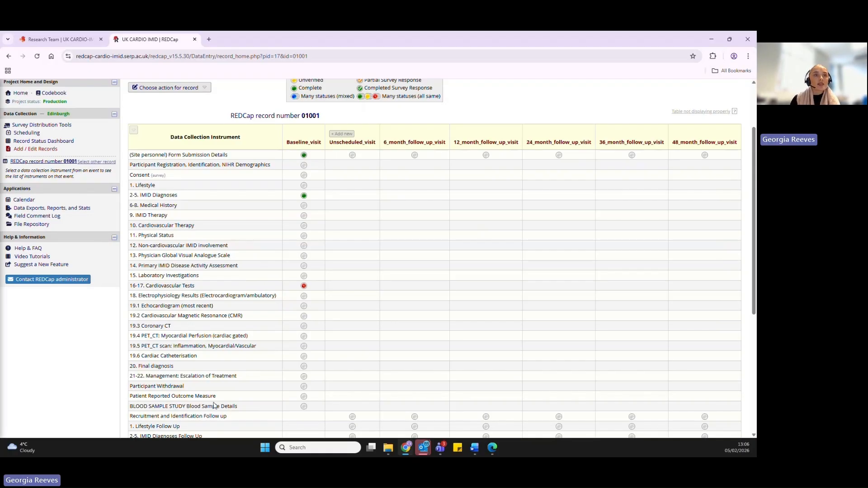
{"action": "left_click", "coordinate": [304, 278]}
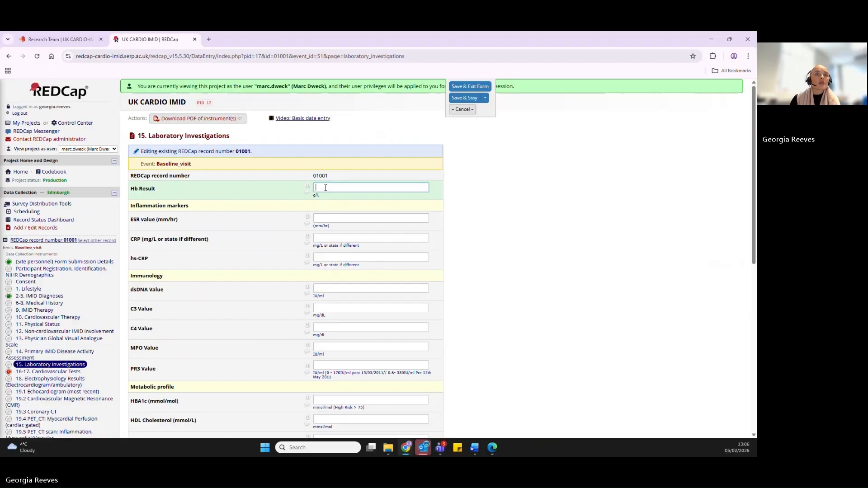
{"action": "type", "text": "1000"}
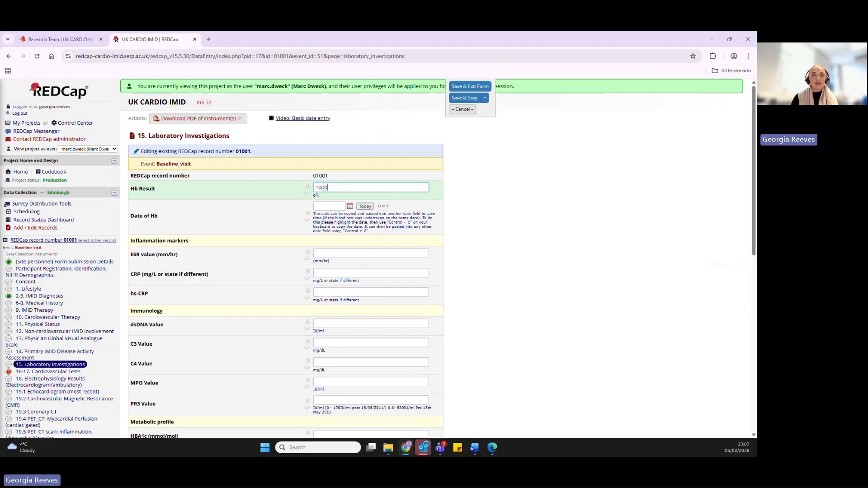
{"action": "left_click", "coordinate": [451, 204]}
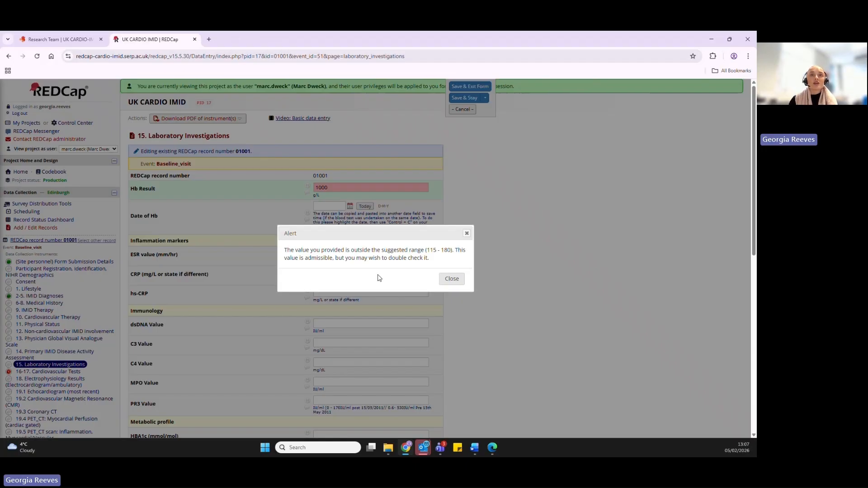
{"action": "left_click", "coordinate": [451, 278]}
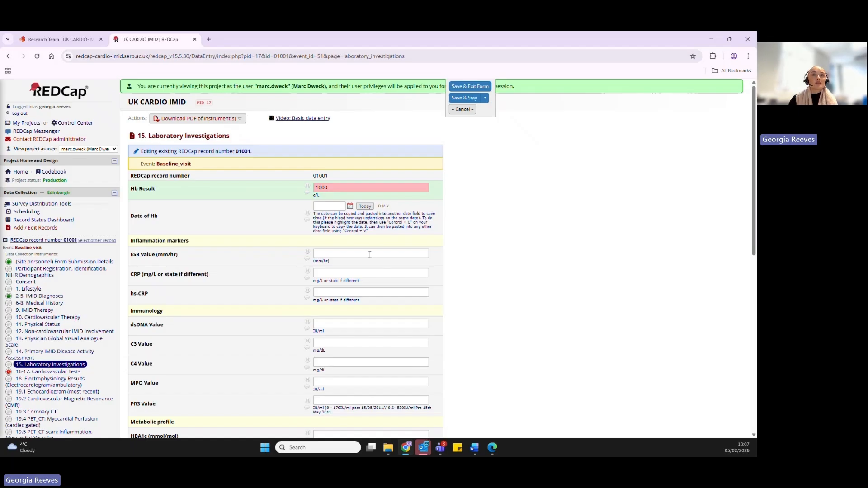
{"action": "scroll", "coordinate": [398, 260], "scroll_direction": "down", "scroll_amount": 2}
{"action": "scroll", "coordinate": [422, 246], "scroll_direction": "up", "scroll_amount": 2}
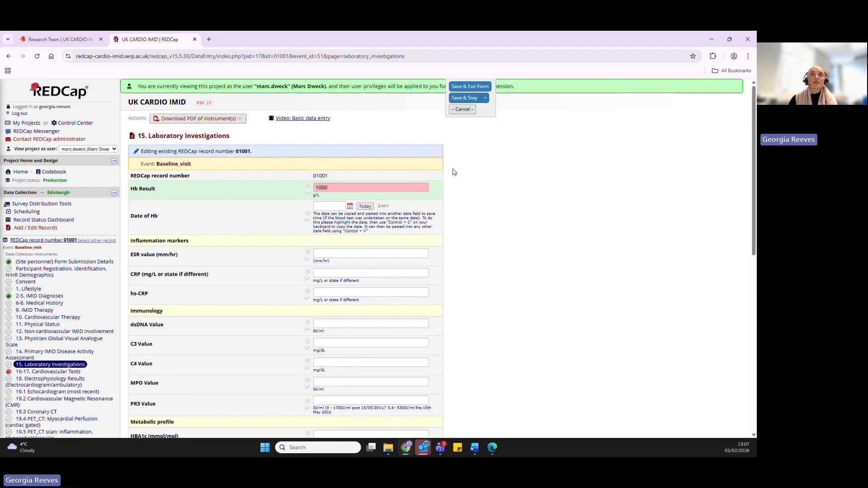
{"action": "left_click", "coordinate": [460, 85]}
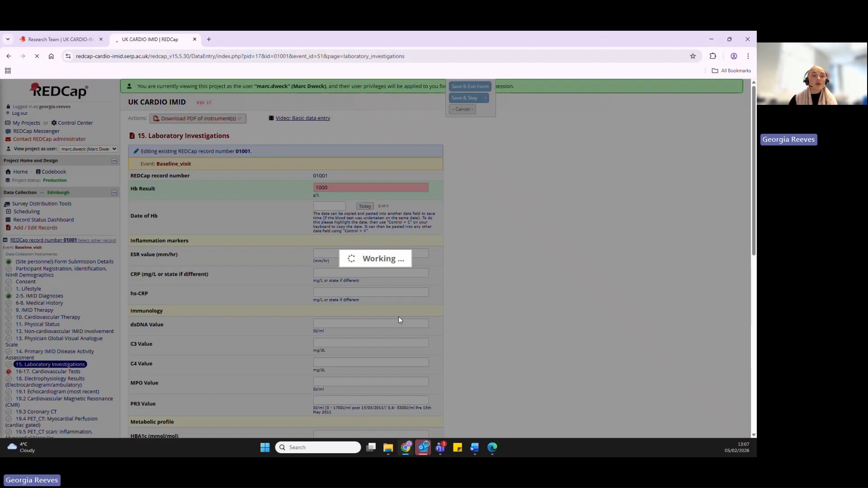
- Open the baseline 19.2 Cardiovascular Magnetic Resonance (CMR) form and examine its fields down to the free-text scan report field
{"action": "scroll", "coordinate": [301, 362], "scroll_direction": "down", "scroll_amount": 3}
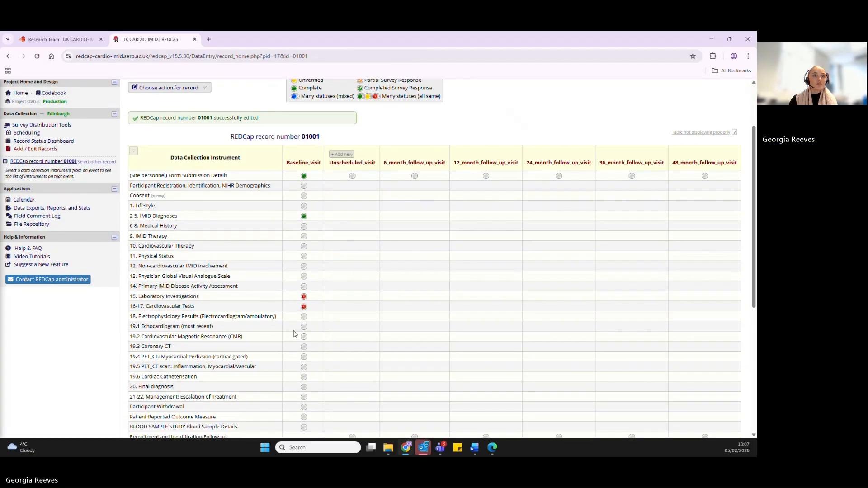
{"action": "left_click", "coordinate": [303, 276]}
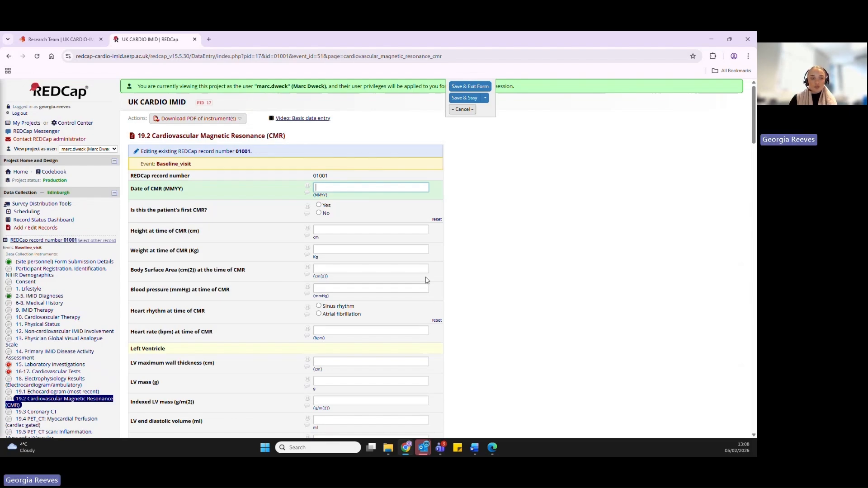
{"action": "scroll", "coordinate": [425, 280], "scroll_direction": "down", "scroll_amount": 15}
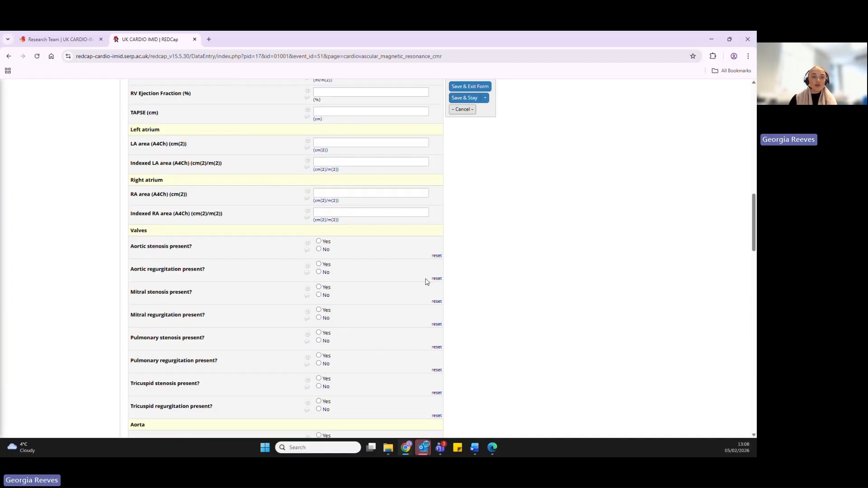
{"action": "scroll", "coordinate": [426, 281], "scroll_direction": "down", "scroll_amount": 10}
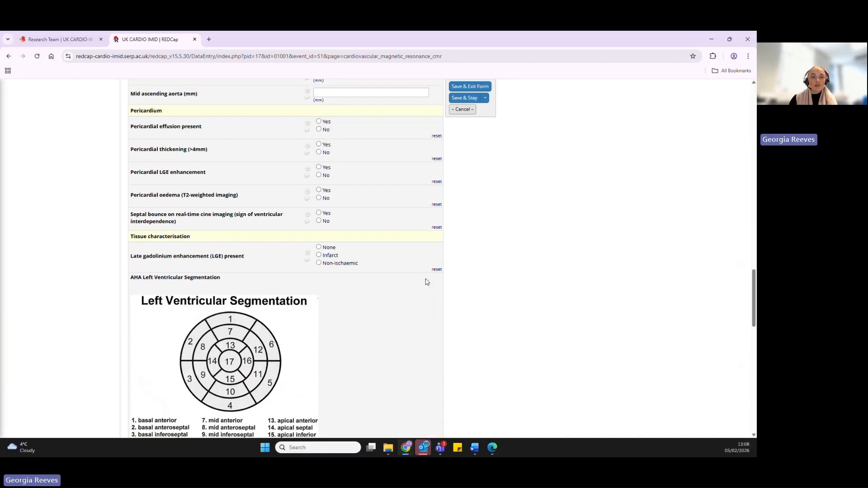
{"action": "scroll", "coordinate": [425, 280], "scroll_direction": "down", "scroll_amount": 15}
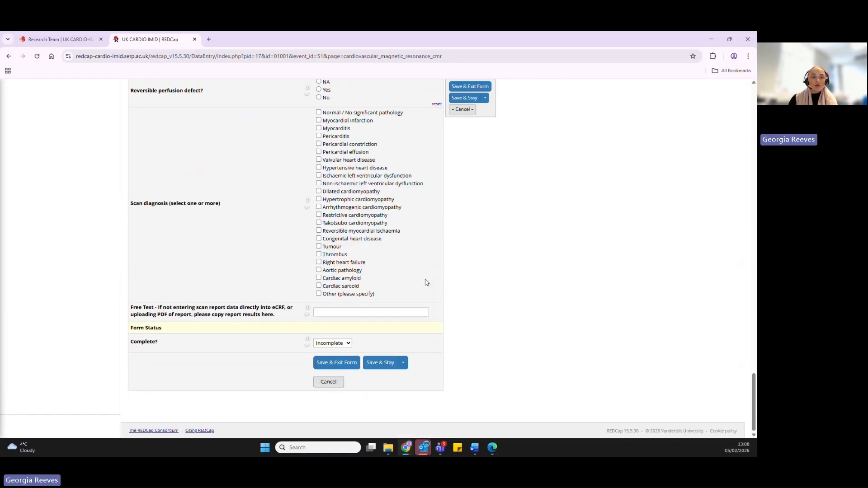
{"action": "left_click", "coordinate": [357, 310]}
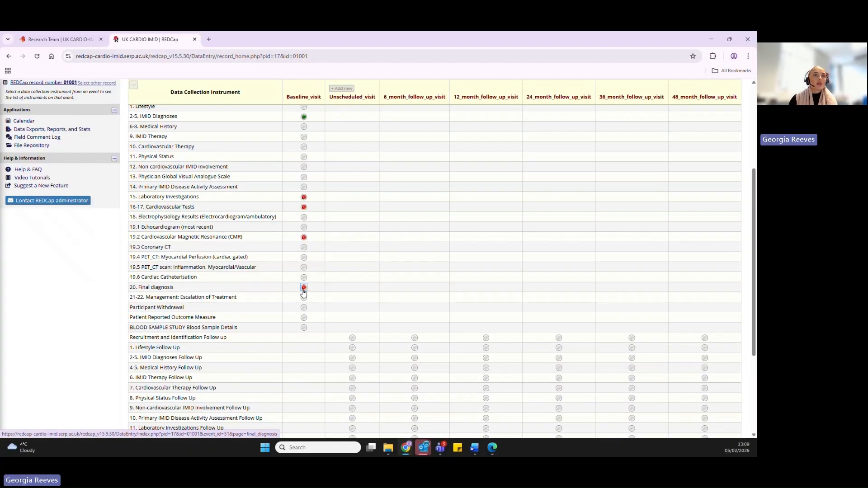
- In the baseline 20. Final diagnosis form, select Pericardial effusion, Dilated cardiomyopathy and Other (please specify) as final diagnoses
{"action": "left_click", "coordinate": [304, 289]}
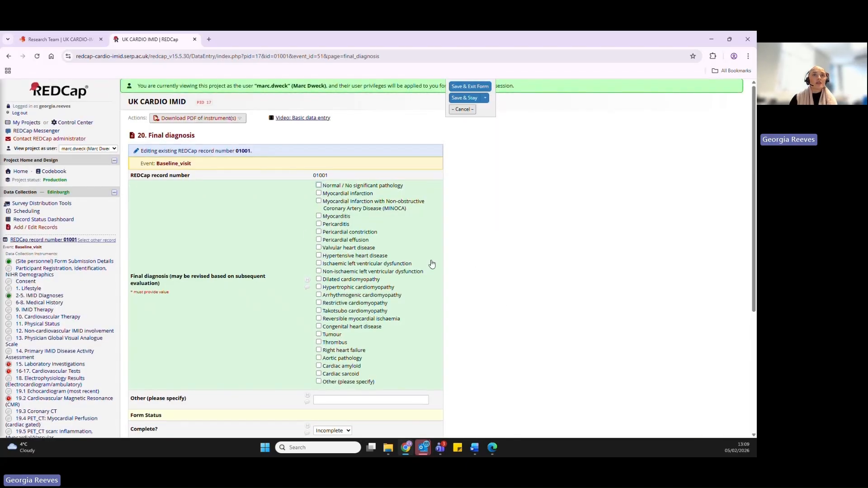
{"action": "scroll", "coordinate": [432, 263], "scroll_direction": "down", "scroll_amount": 2}
{"action": "left_click", "coordinate": [319, 162]}
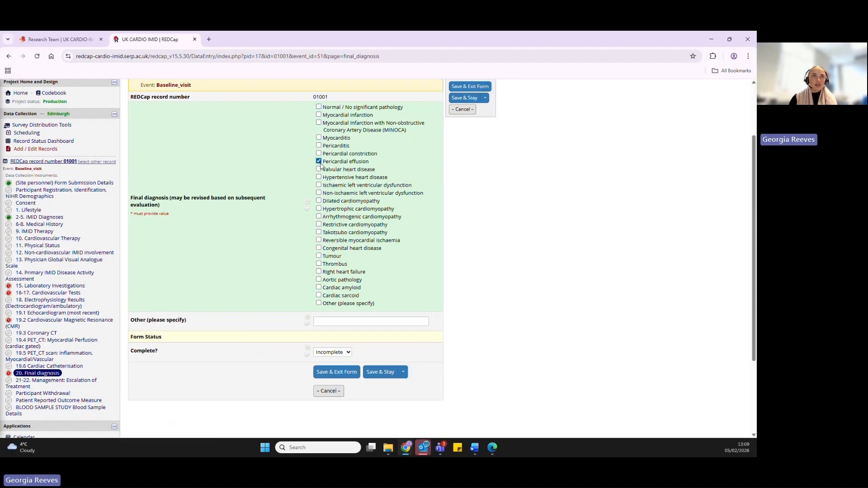
{"action": "left_click", "coordinate": [319, 201]}
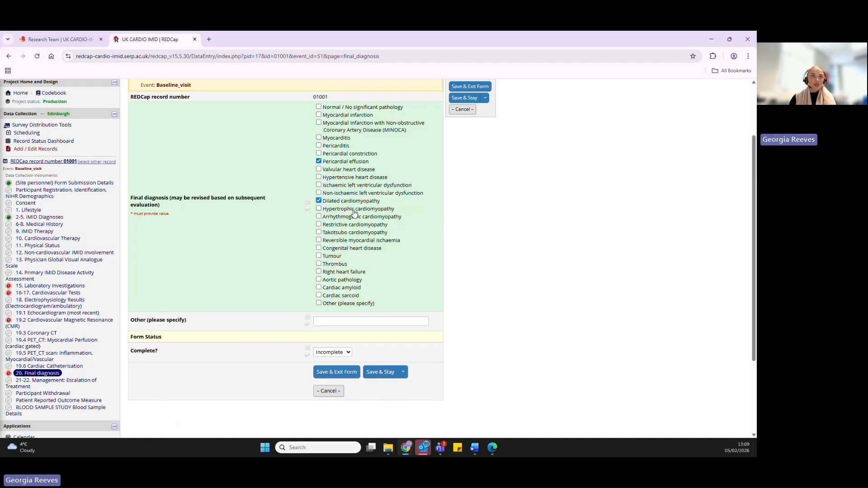
{"action": "left_click", "coordinate": [320, 304]}
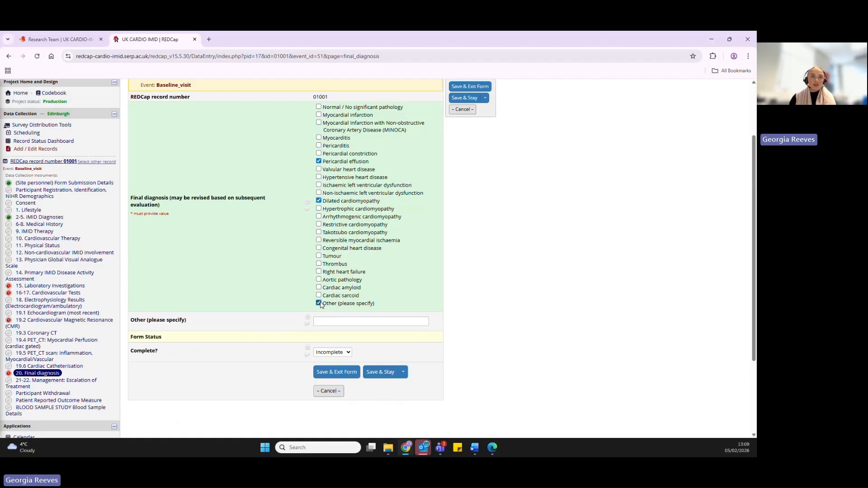
{"action": "left_click", "coordinate": [339, 324]}
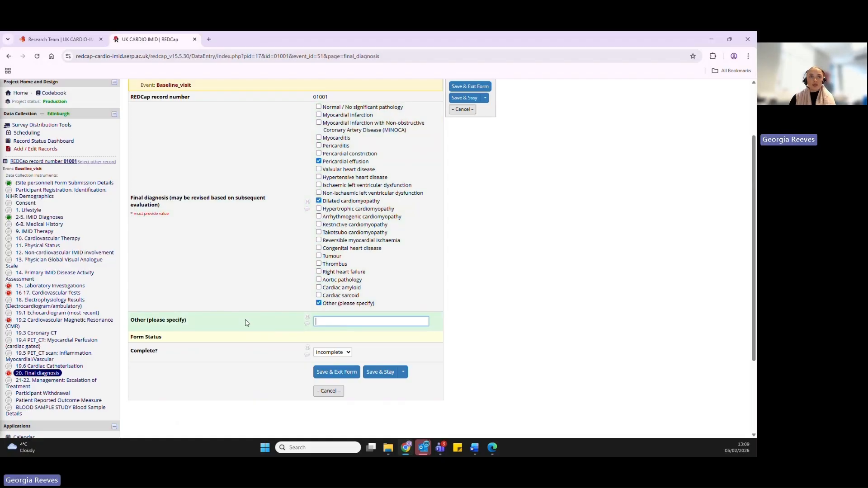
- Set the 20. Final diagnosis form status to Complete, then save and exit the form
{"action": "left_click", "coordinate": [351, 353]}
{"action": "left_click", "coordinate": [340, 386]}
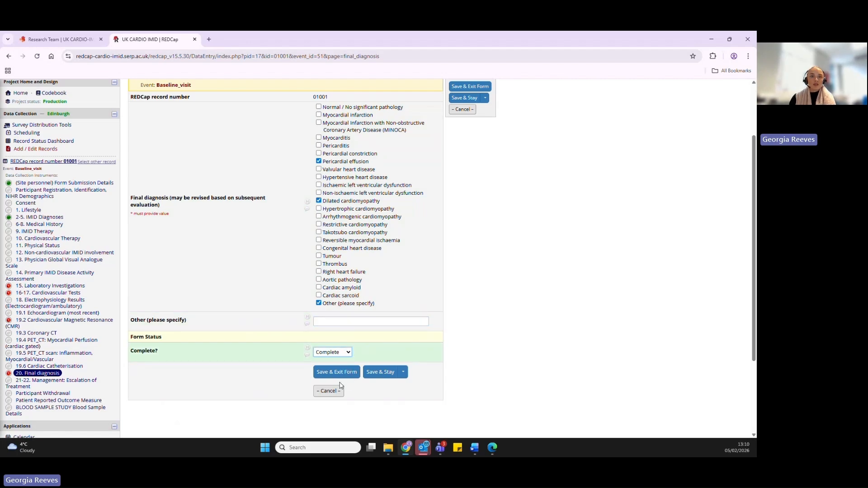
{"action": "left_click", "coordinate": [340, 371]}
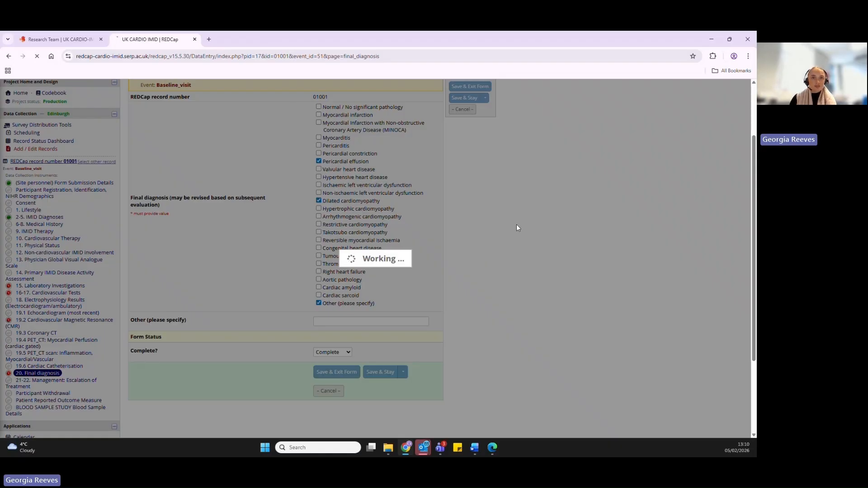
{"action": "scroll", "coordinate": [440, 275], "scroll_direction": "down", "scroll_amount": 2}
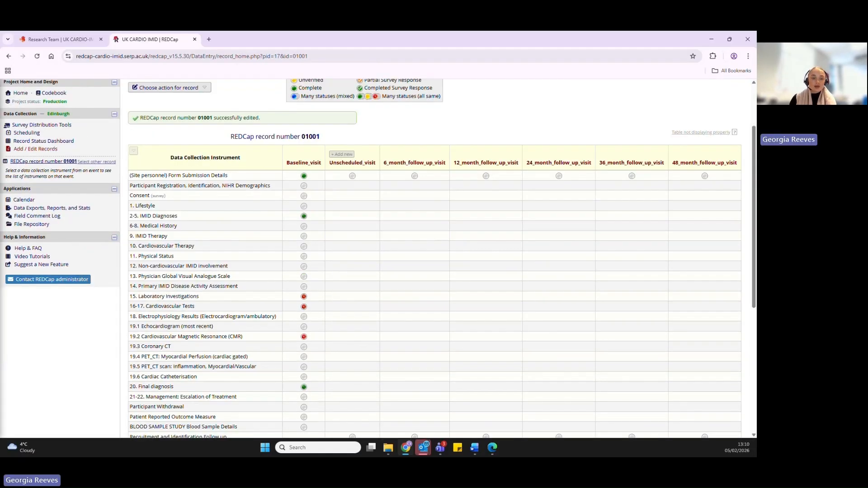